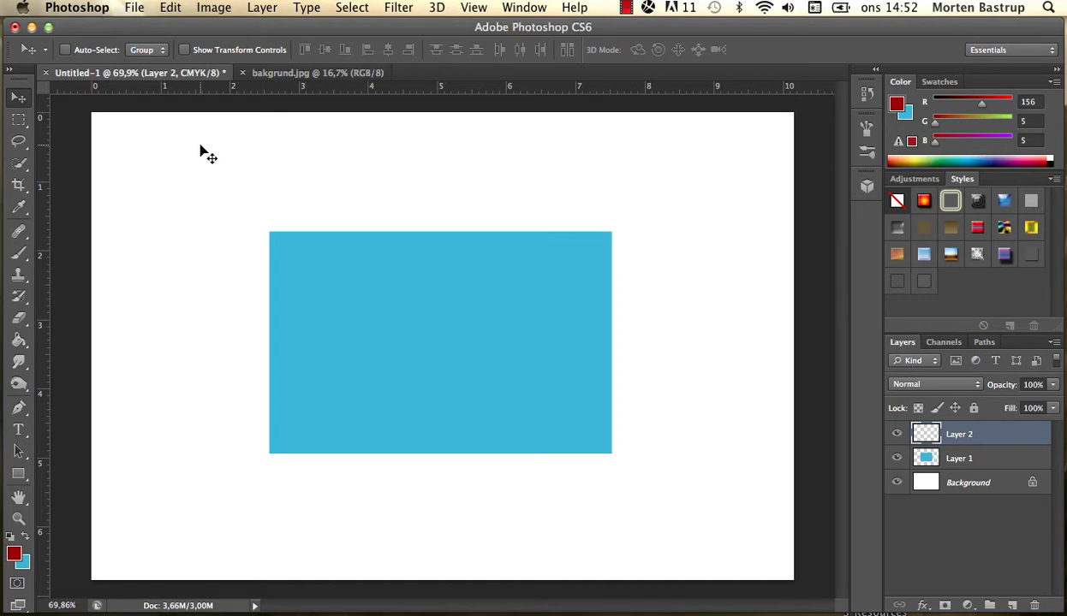
# Select the area left of the blue back wall with the Rectangular Marquee.
pyautogui.click(20, 121)
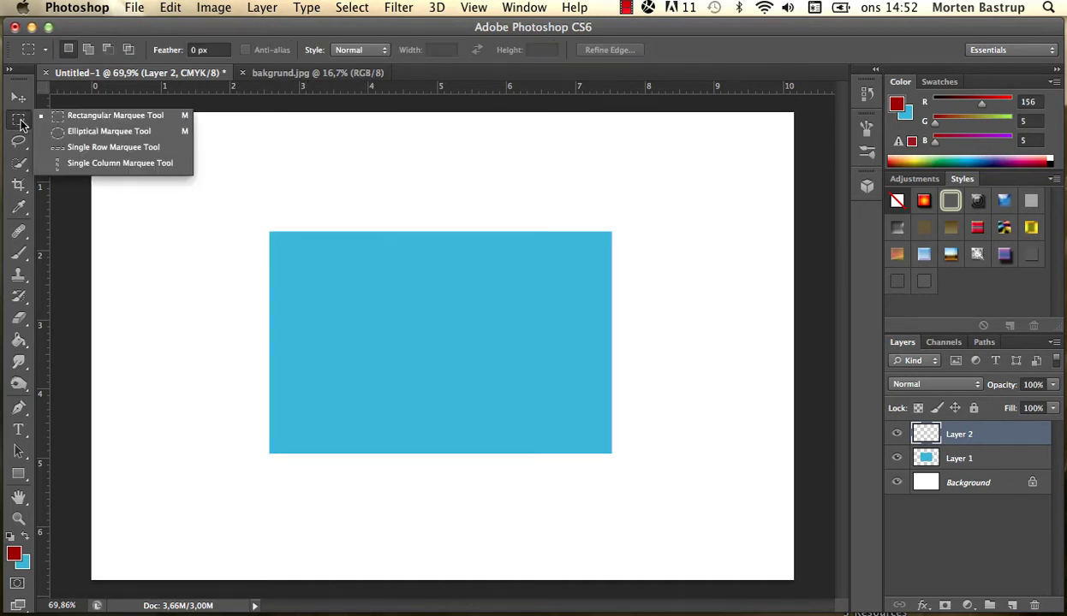
pyautogui.click(97, 119)
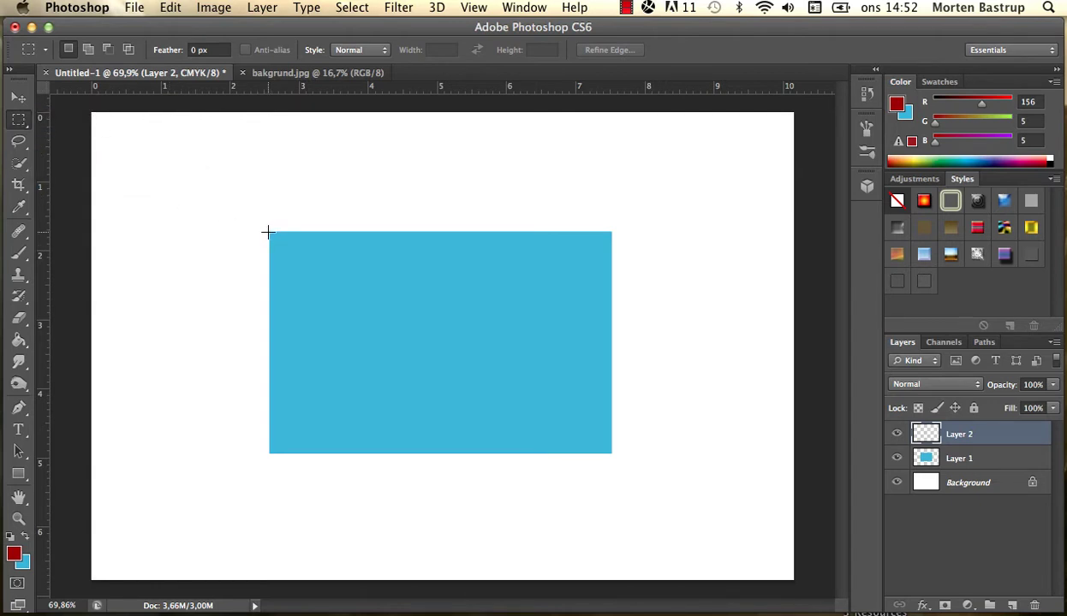
pyautogui.moveTo(268, 232)
pyautogui.mouseDown()
pyautogui.moveTo(107, 412)
pyautogui.moveTo(92, 453)
pyautogui.mouseUp()
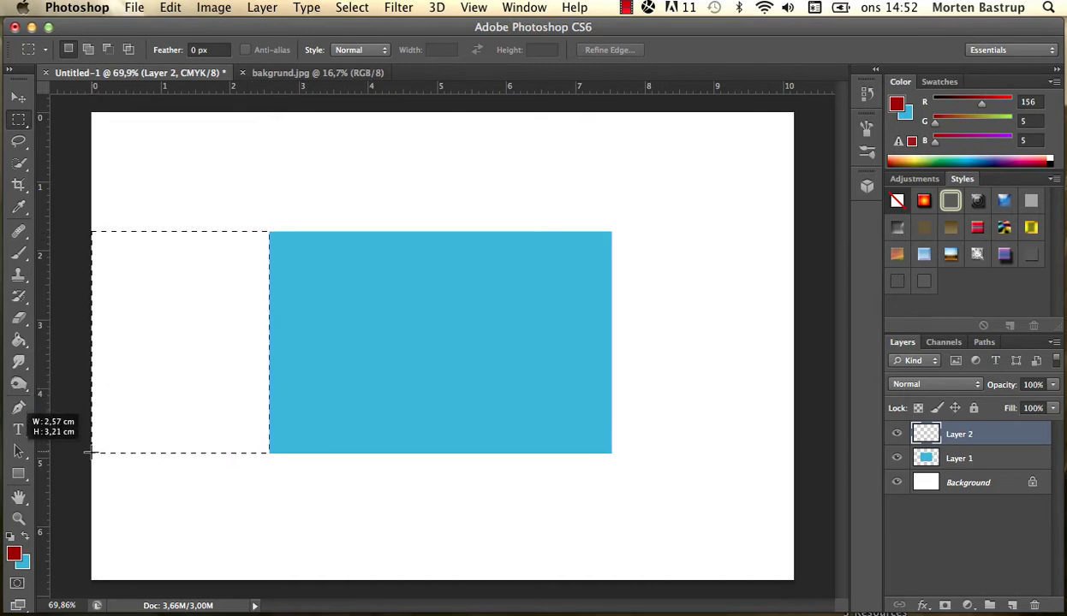
pyautogui.moveTo(89, 452); pyautogui.dragTo(86, 450)
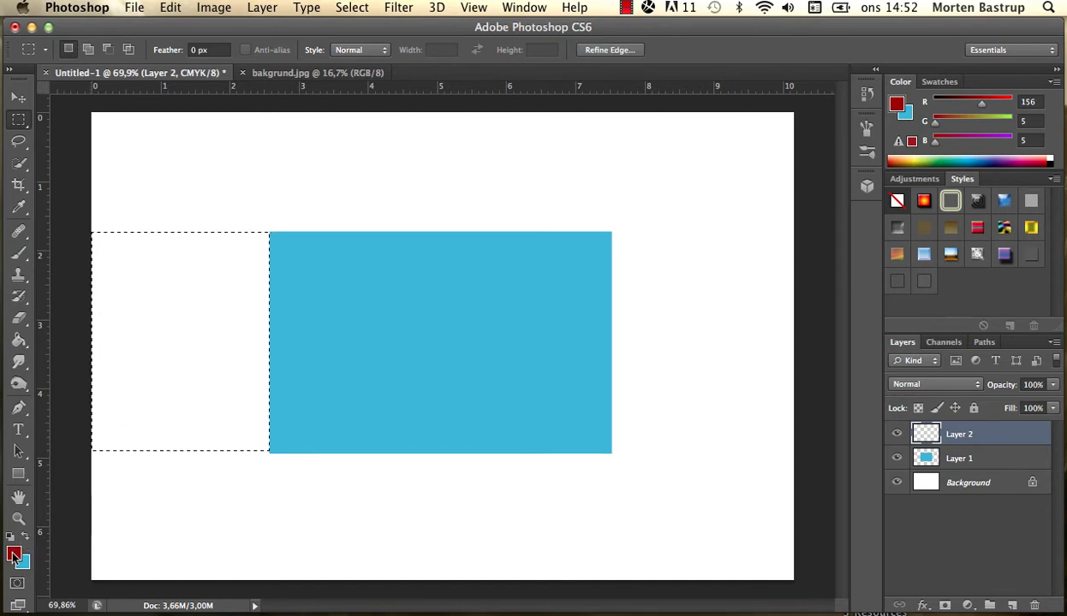
# Fill the selection with dark red on Layer 2 using the Paint Bucket.
pyautogui.click(17, 344)
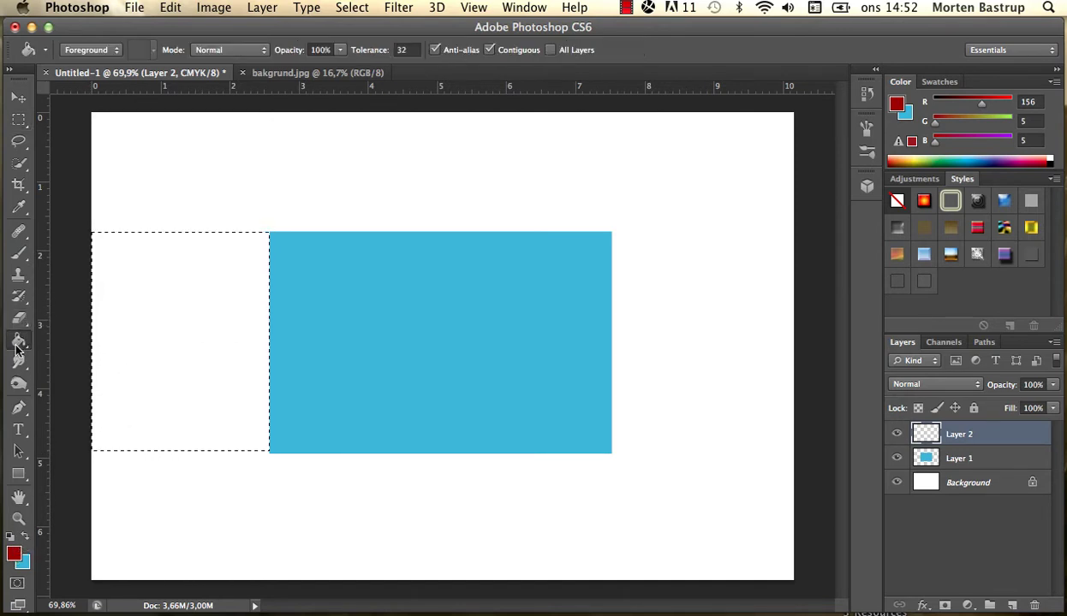
pyautogui.click(165, 296)
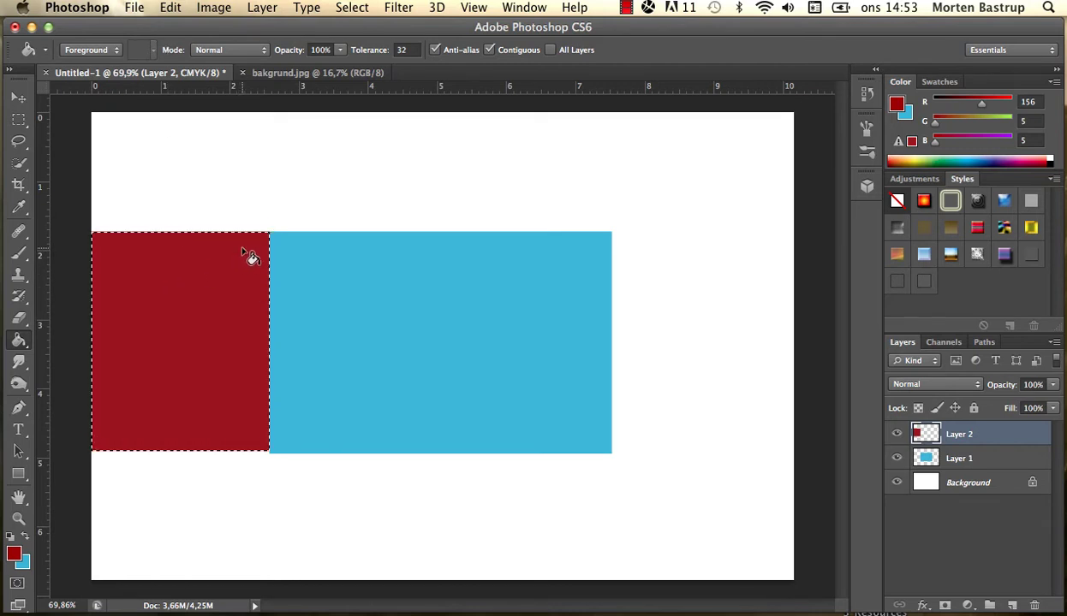
pyautogui.click(19, 100)
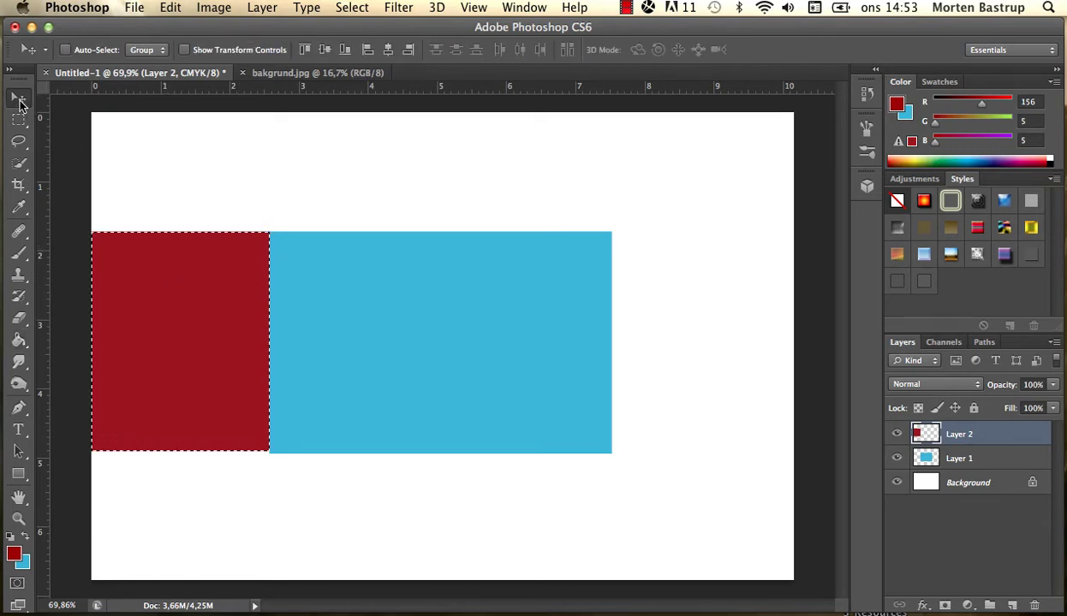
# Perspective-transform the red panel, pulling its left corners to the canvas's top-left and bottom-left corners.
pyautogui.click(171, 9)
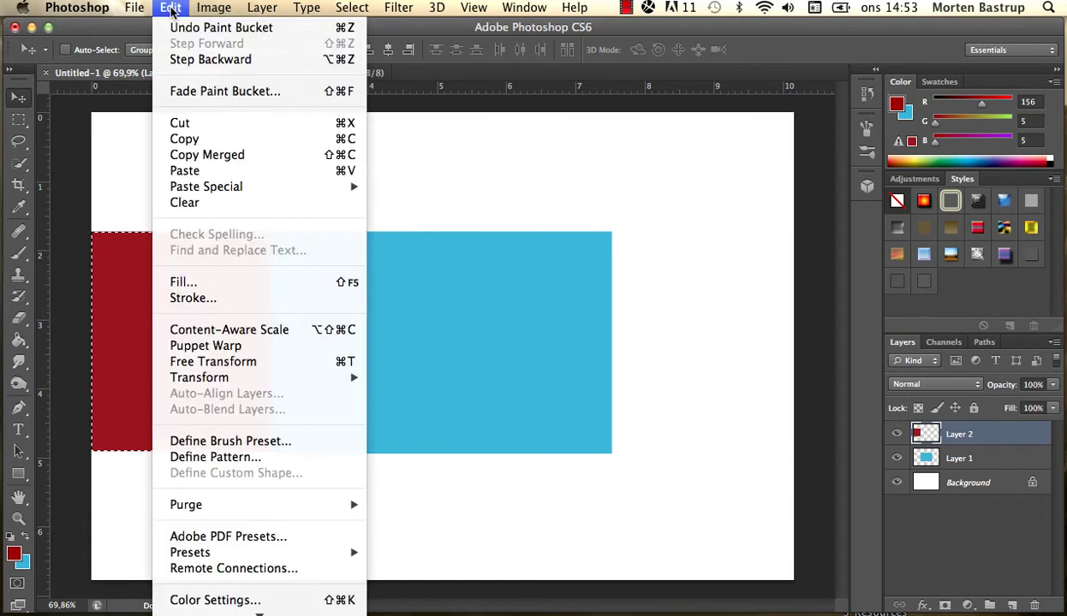
pyautogui.moveTo(257, 378)
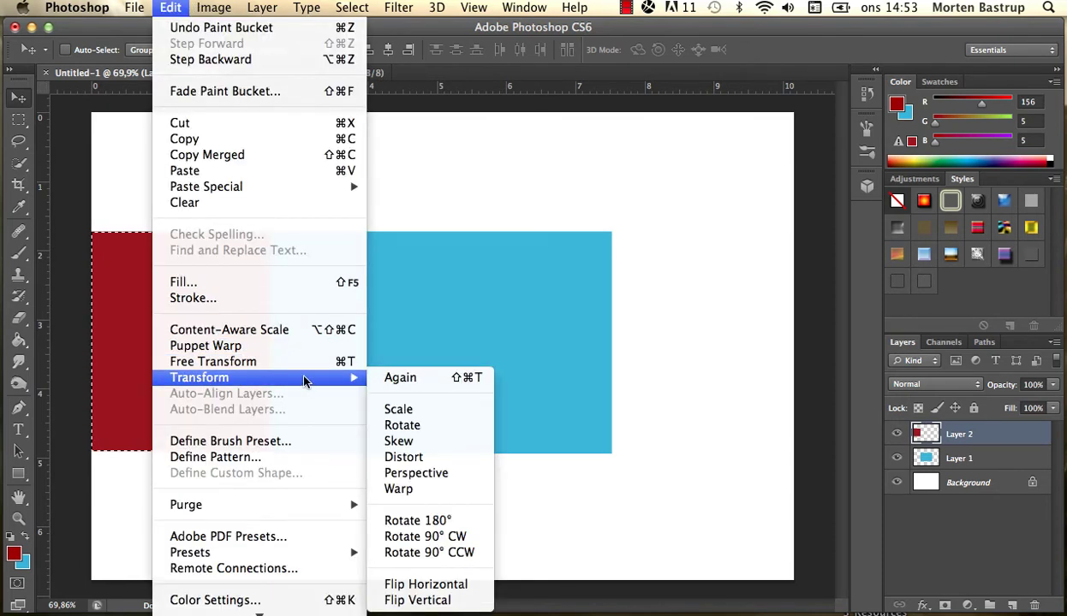
pyautogui.click(411, 475)
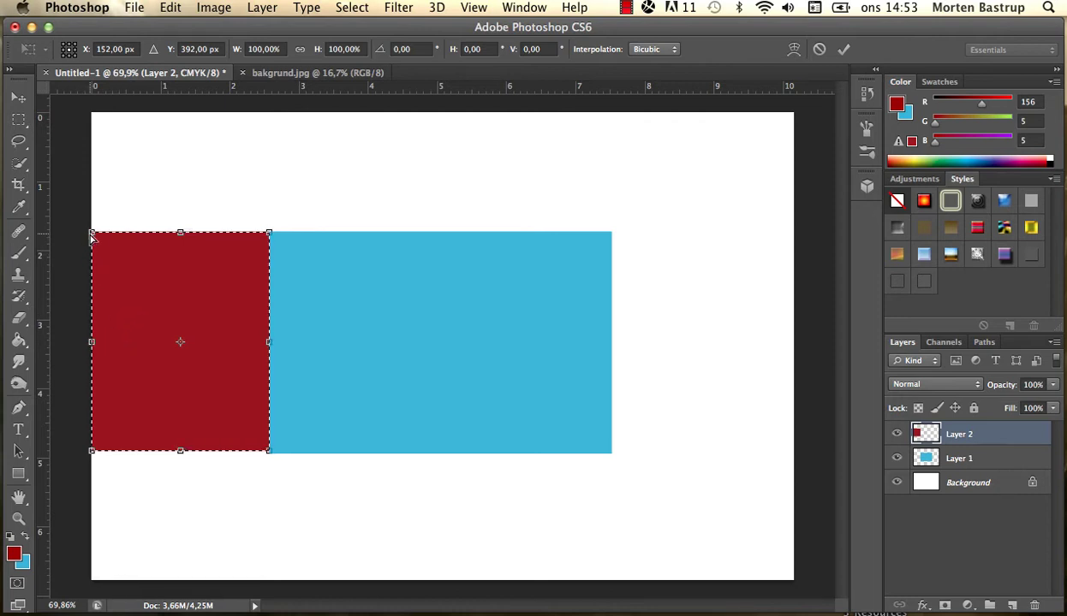
pyautogui.moveTo(93, 235); pyautogui.dragTo(87, 119)
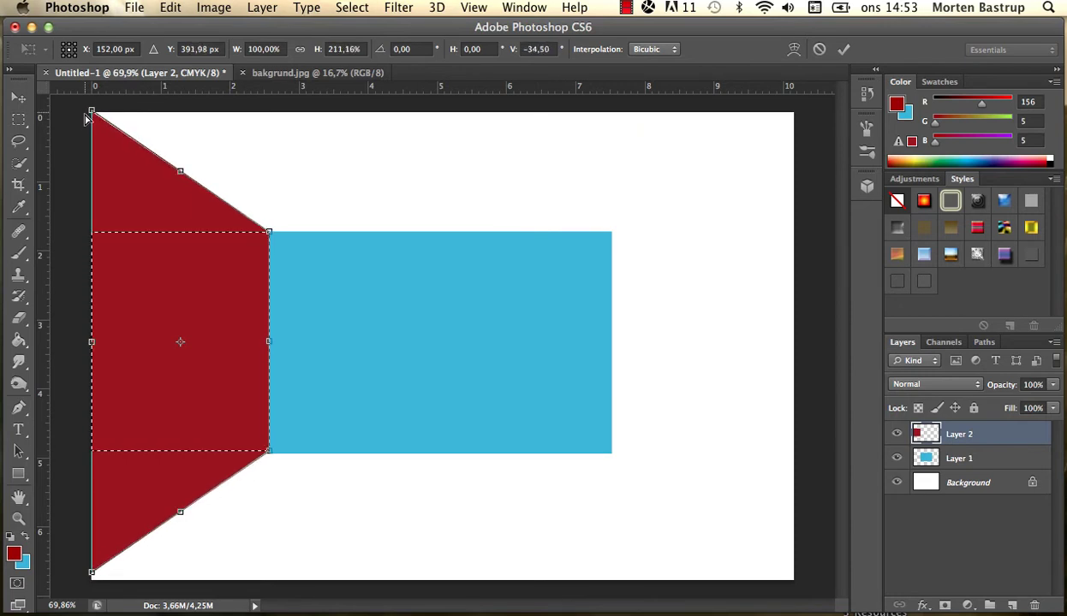
pyautogui.moveTo(94, 251); pyautogui.dragTo(94, 347)
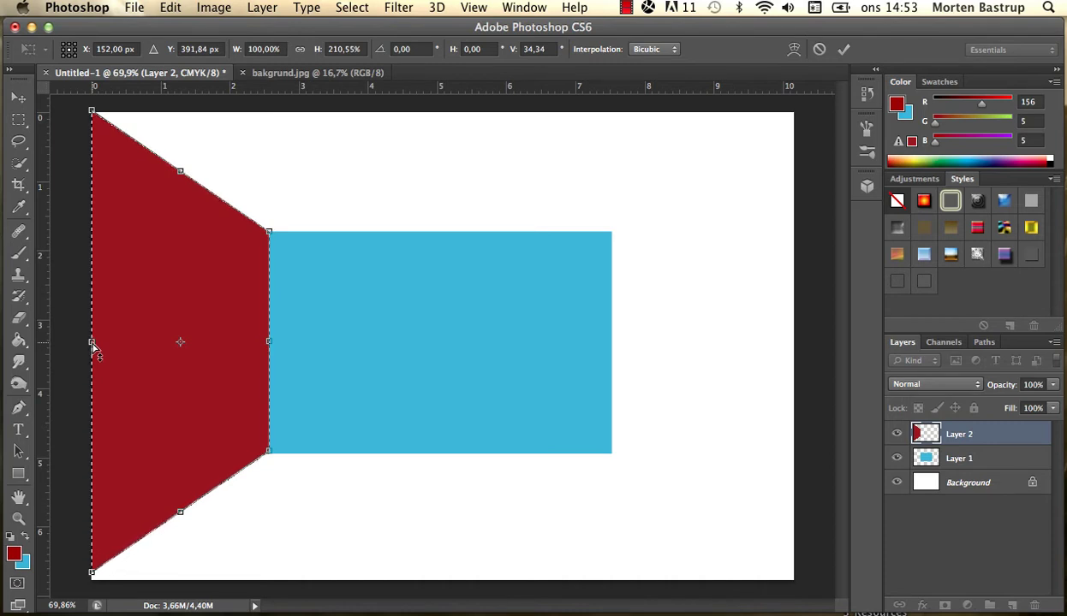
pyautogui.moveTo(94, 350); pyautogui.dragTo(94, 353)
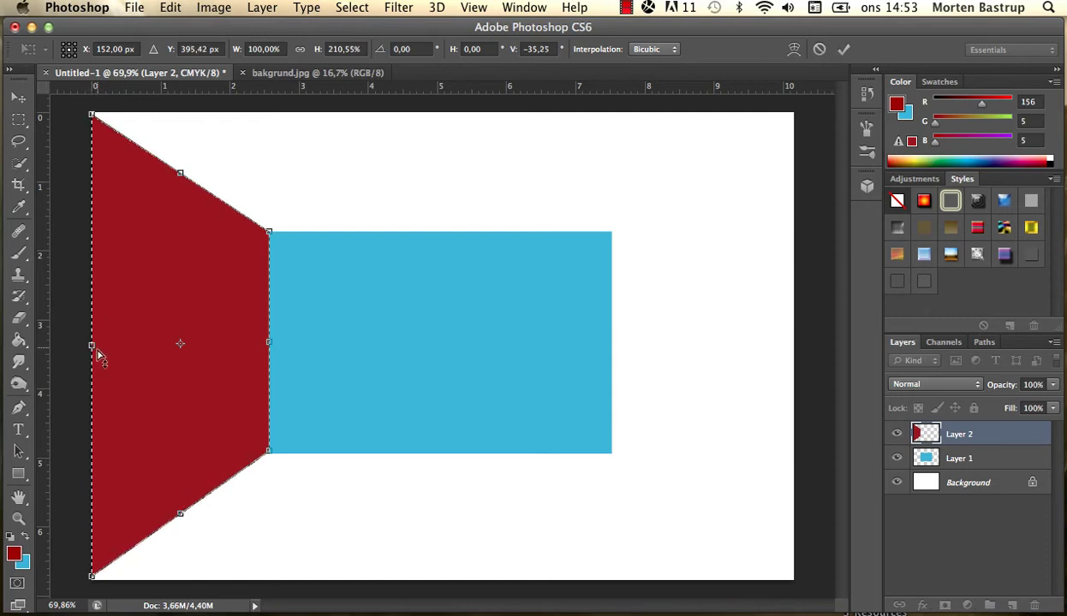
pyautogui.moveTo(94, 351)
pyautogui.mouseDown()
pyautogui.moveTo(95, 317)
pyautogui.moveTo(93, 349)
pyautogui.mouseUp()
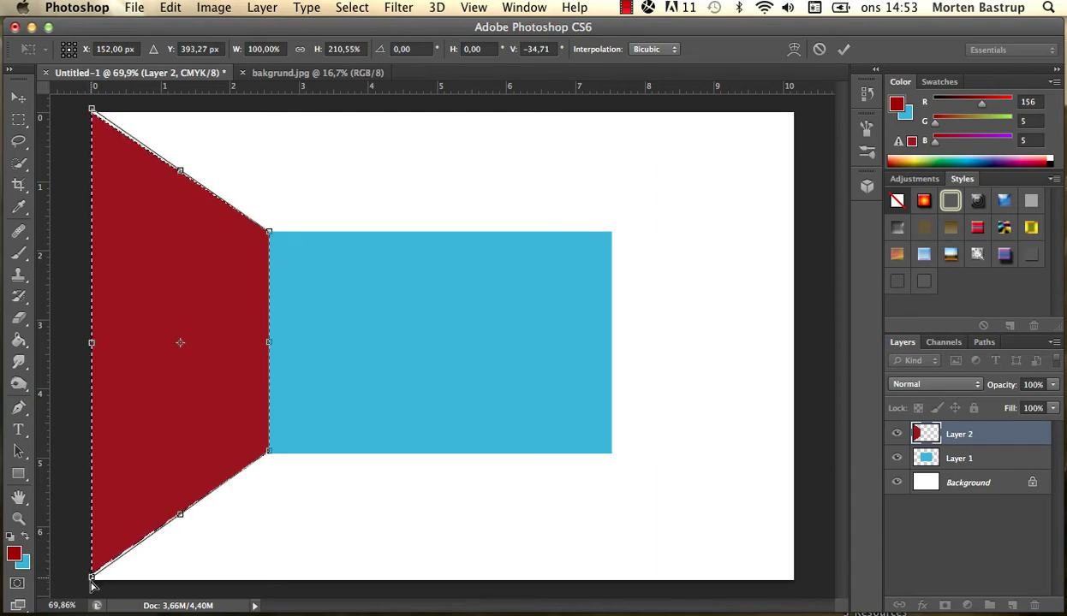
pyautogui.moveTo(94, 584); pyautogui.dragTo(93, 588)
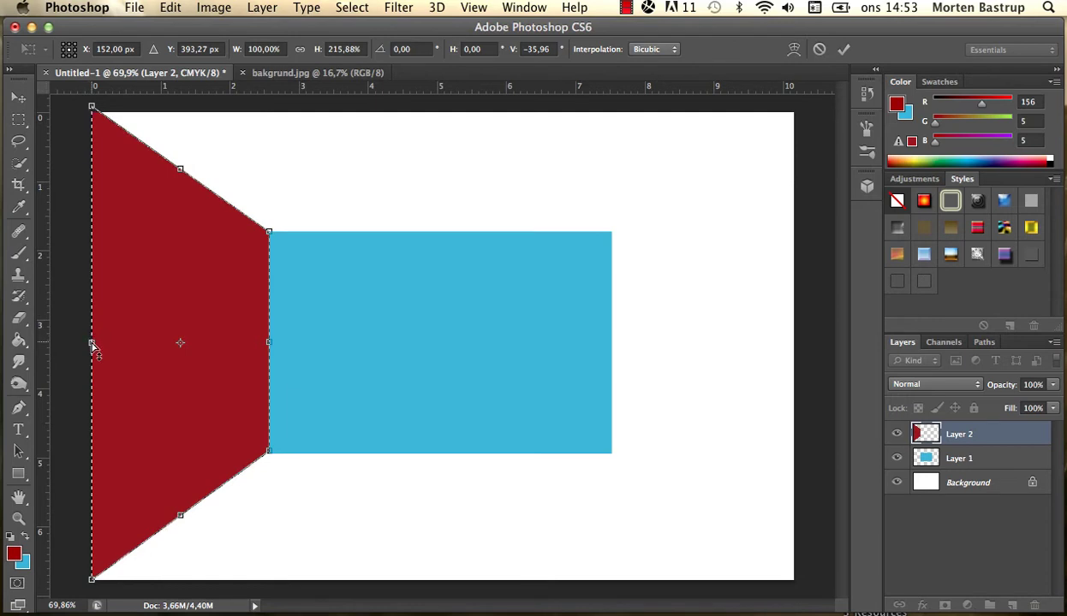
pyautogui.moveTo(93, 347); pyautogui.dragTo(92, 332)
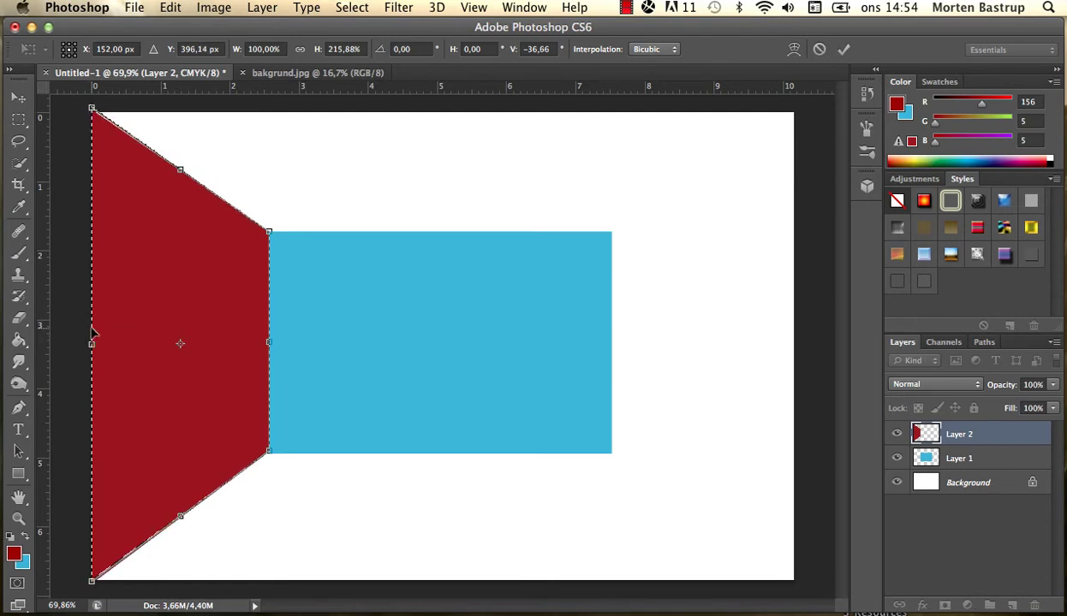
# Apply the left-wall transform, copy it onto a new Layer 3, and hide Layer 2.
pyautogui.click(18, 96)
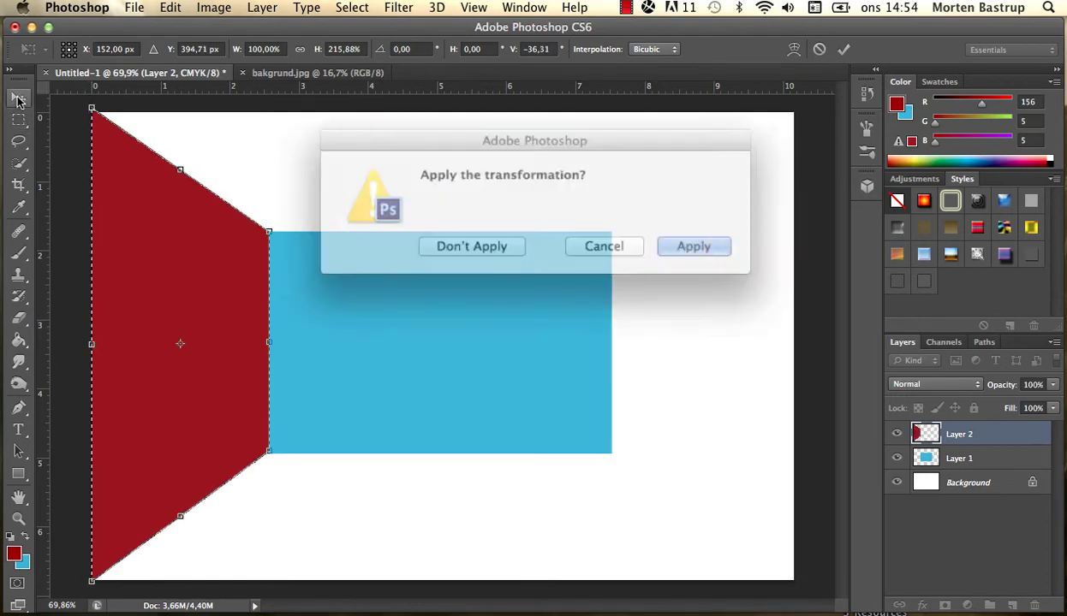
pyautogui.click(676, 241)
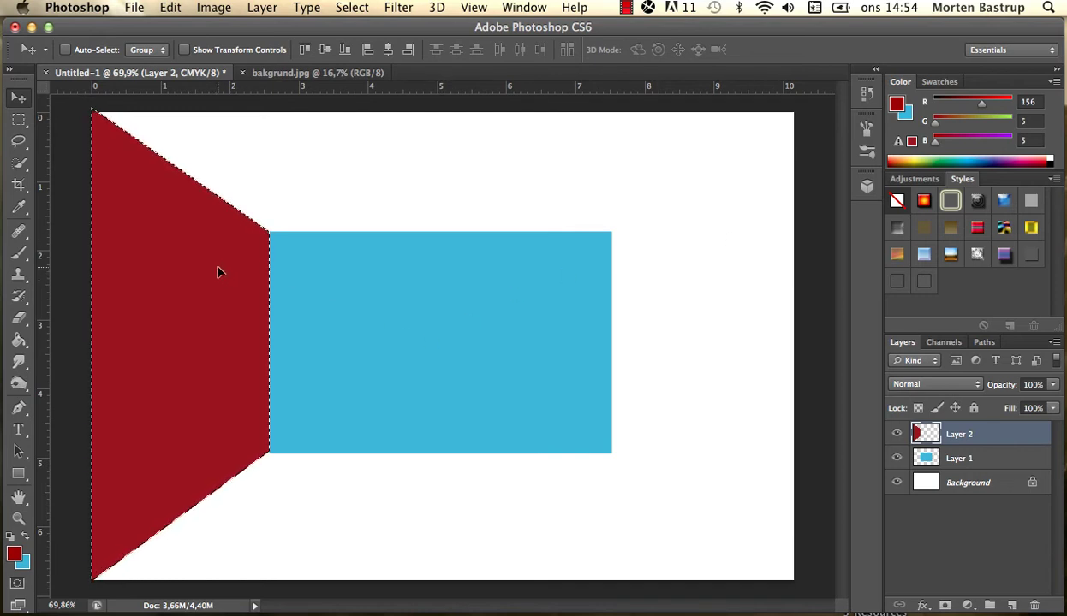
pyautogui.press('super+c')
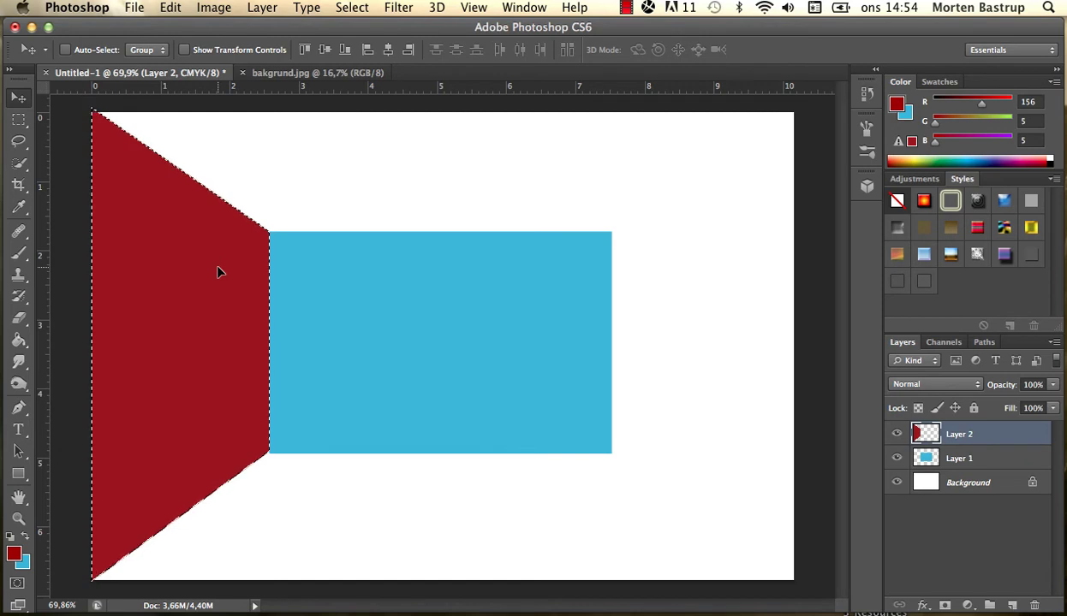
pyautogui.press('super+v')
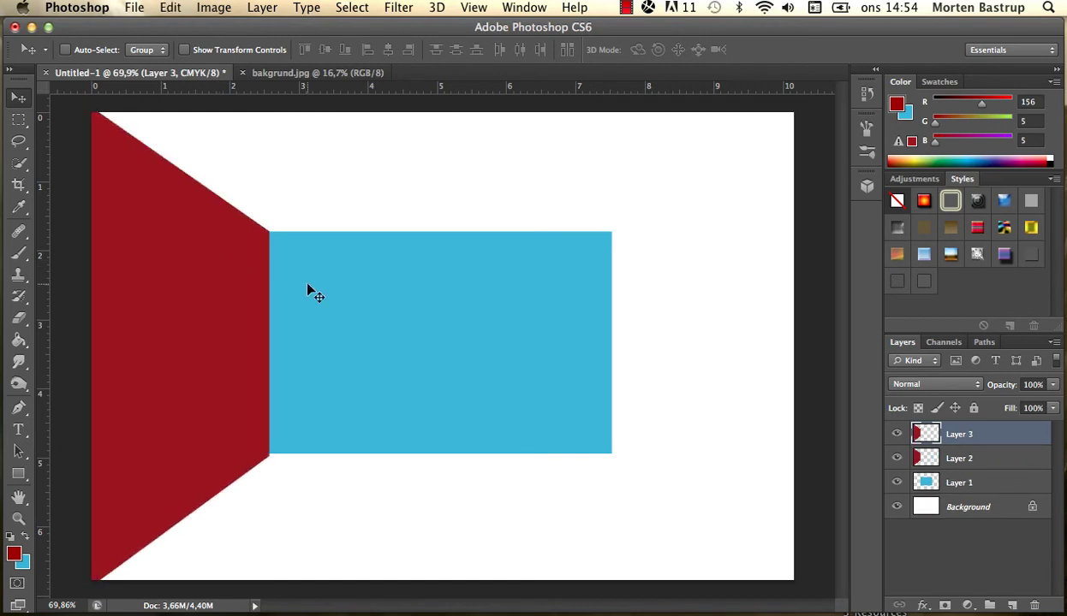
pyautogui.click(896, 460)
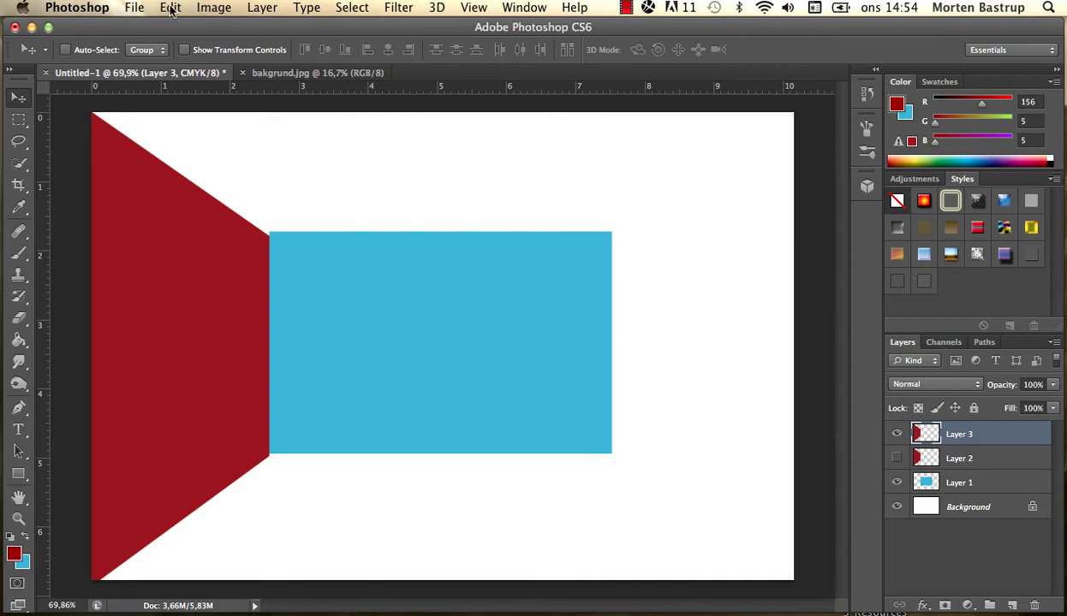
# Flip Layer 3 horizontally, move it right of the blue wall, and show Layer 2 again.
pyautogui.click(171, 9)
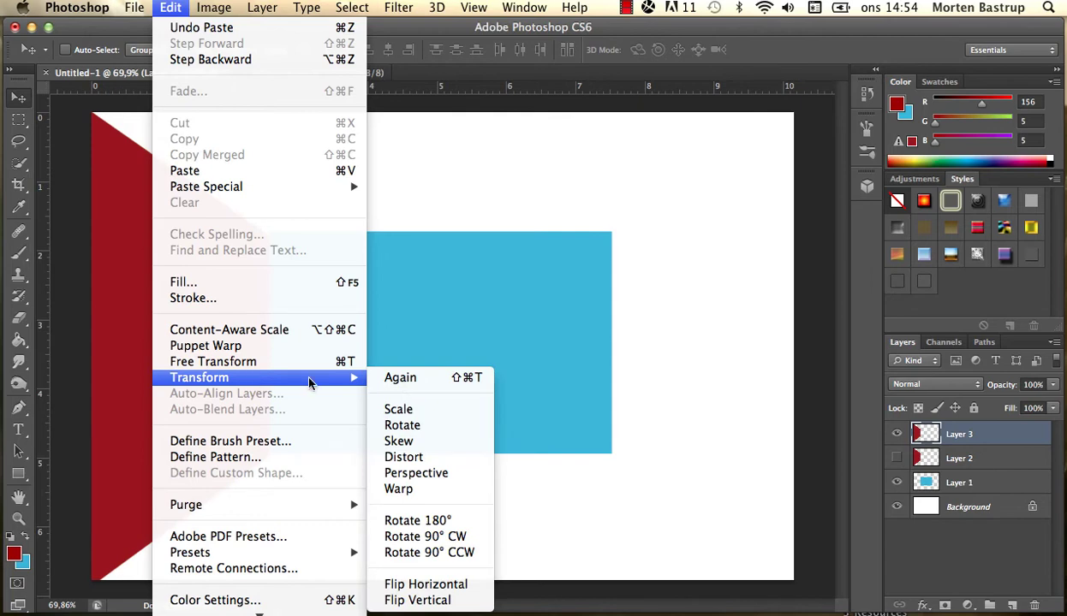
pyautogui.moveTo(199, 377)
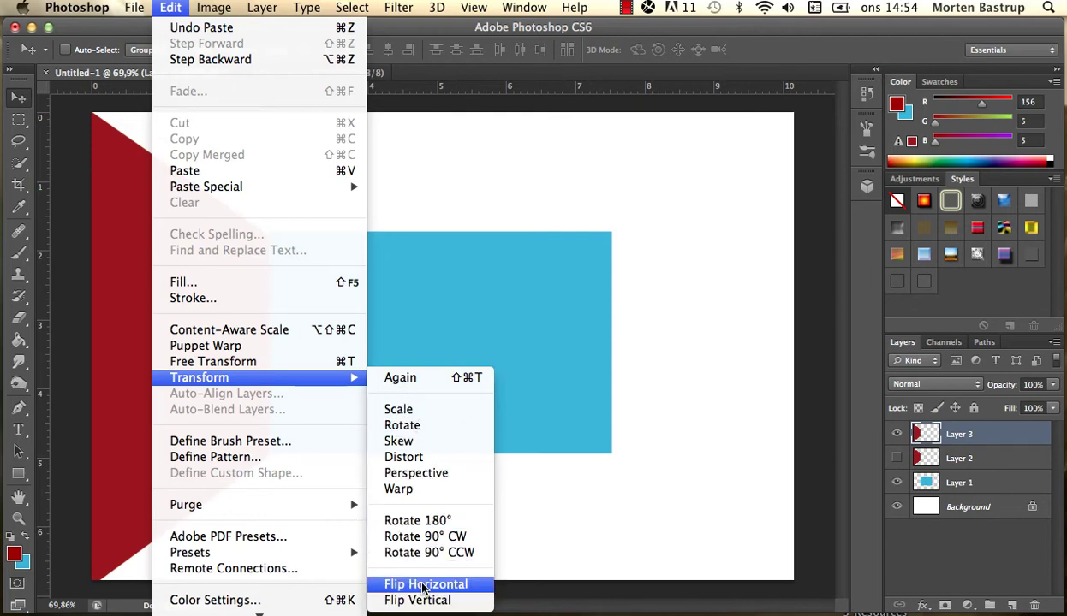
pyautogui.click(423, 585)
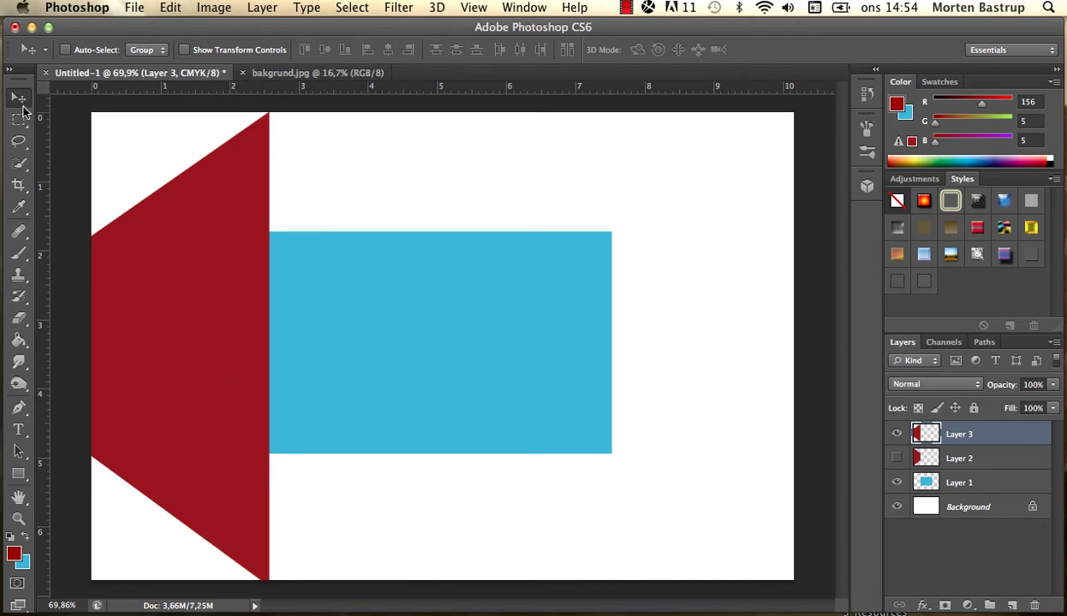
pyautogui.moveTo(141, 251); pyautogui.dragTo(662, 248)
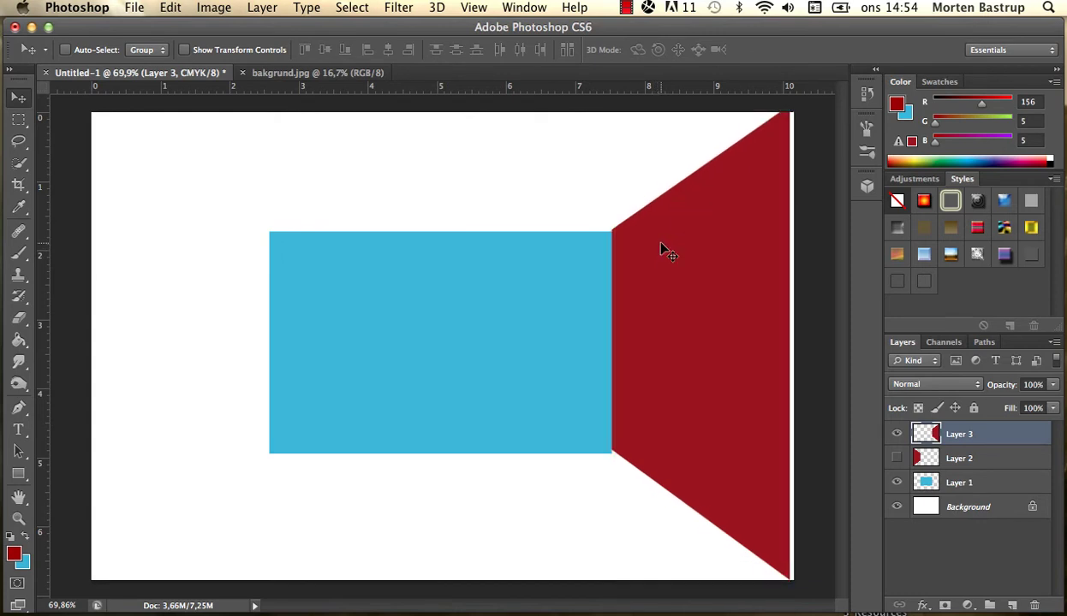
pyautogui.click(896, 459)
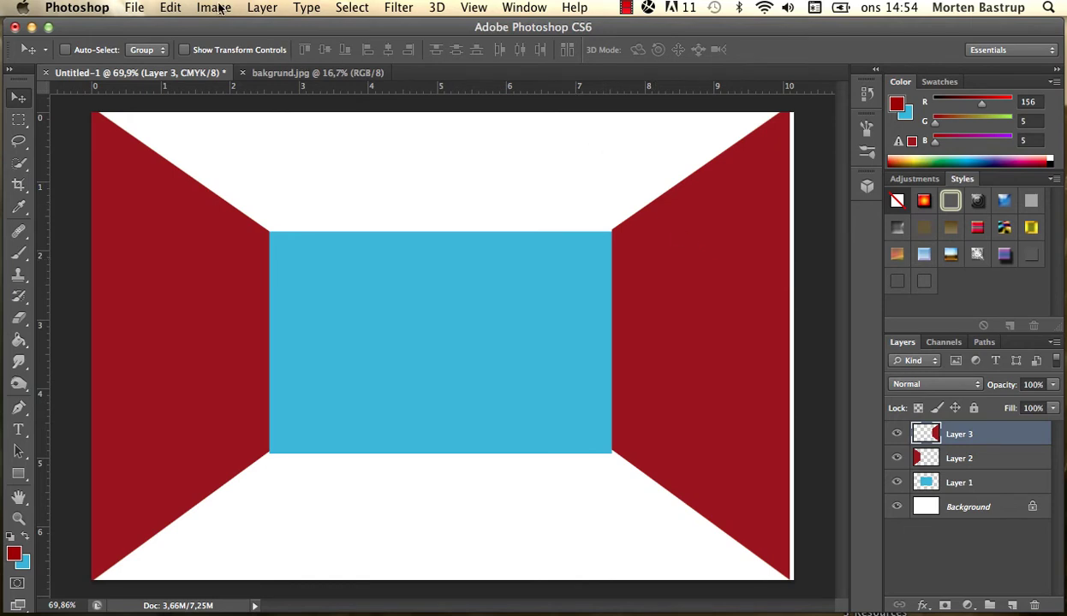
# Perspective-transform the right red wall so its inner edge meets the blue wall, and apply it.
pyautogui.click(177, 9)
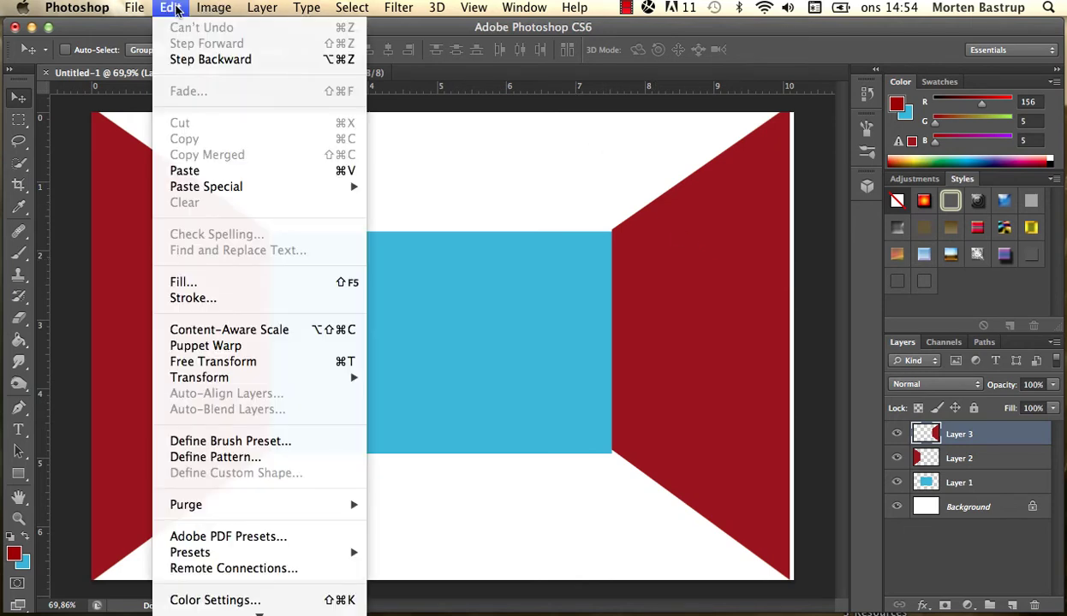
pyautogui.moveTo(199, 378)
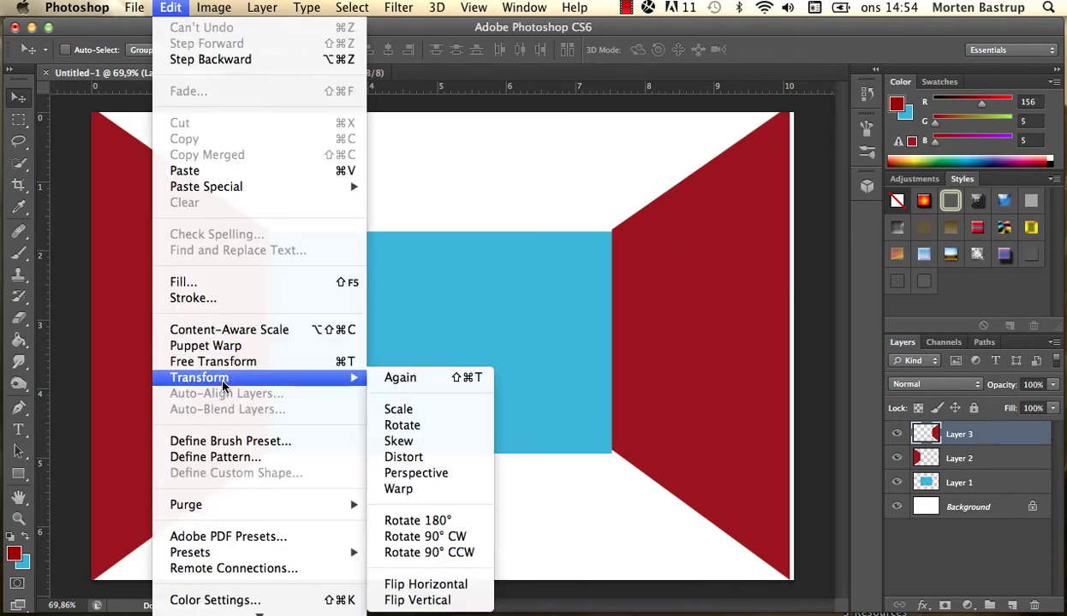
pyautogui.click(411, 475)
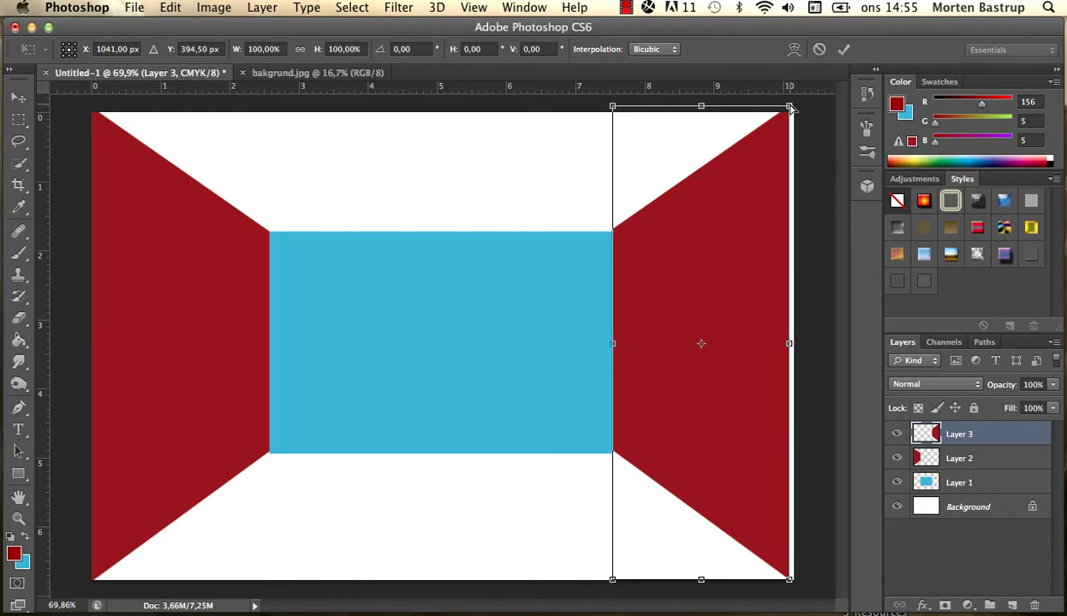
pyautogui.moveTo(792, 107); pyautogui.dragTo(803, 107)
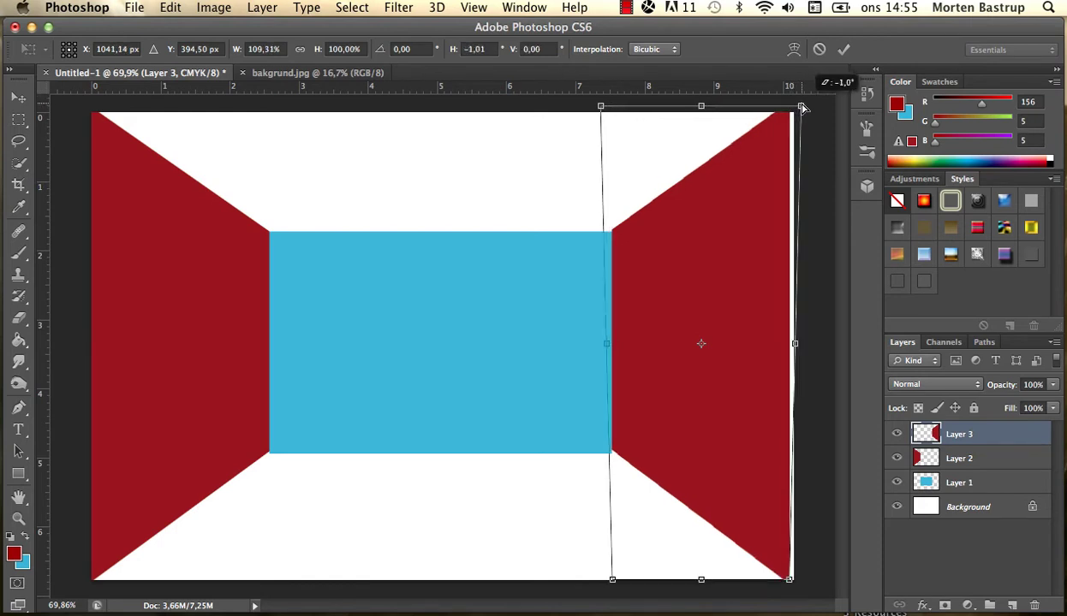
pyautogui.moveTo(801, 109); pyautogui.dragTo(797, 107)
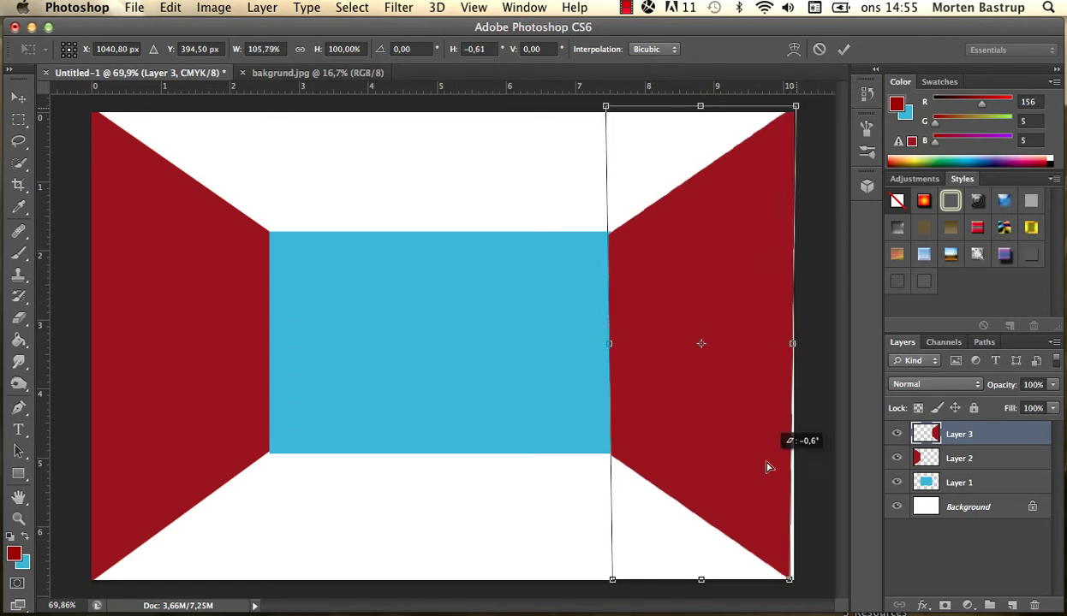
pyautogui.moveTo(790, 580); pyautogui.dragTo(795, 581)
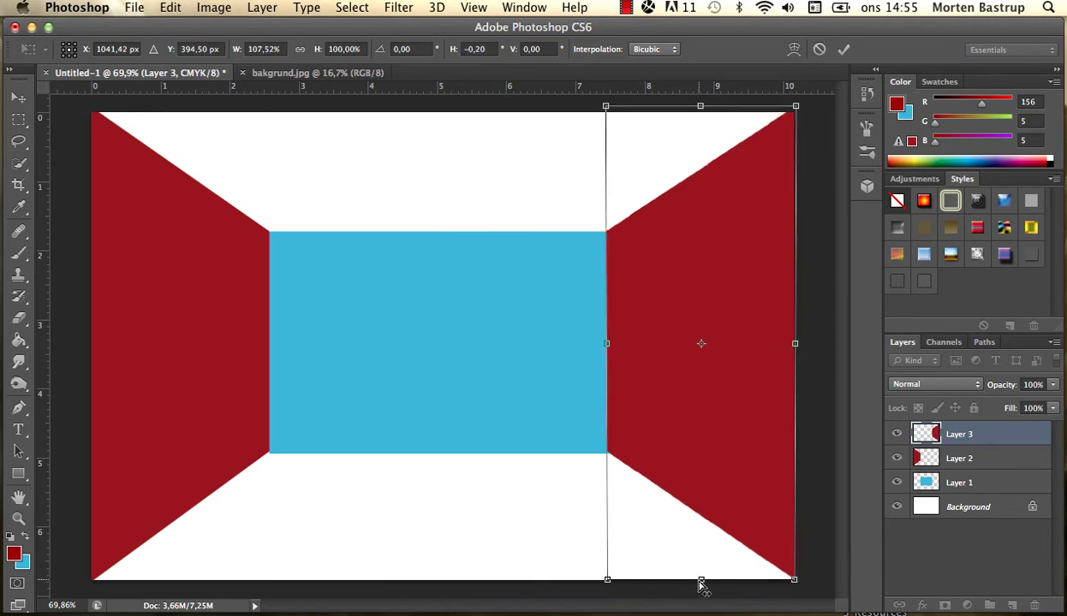
pyautogui.moveTo(702, 584); pyautogui.dragTo(705, 582)
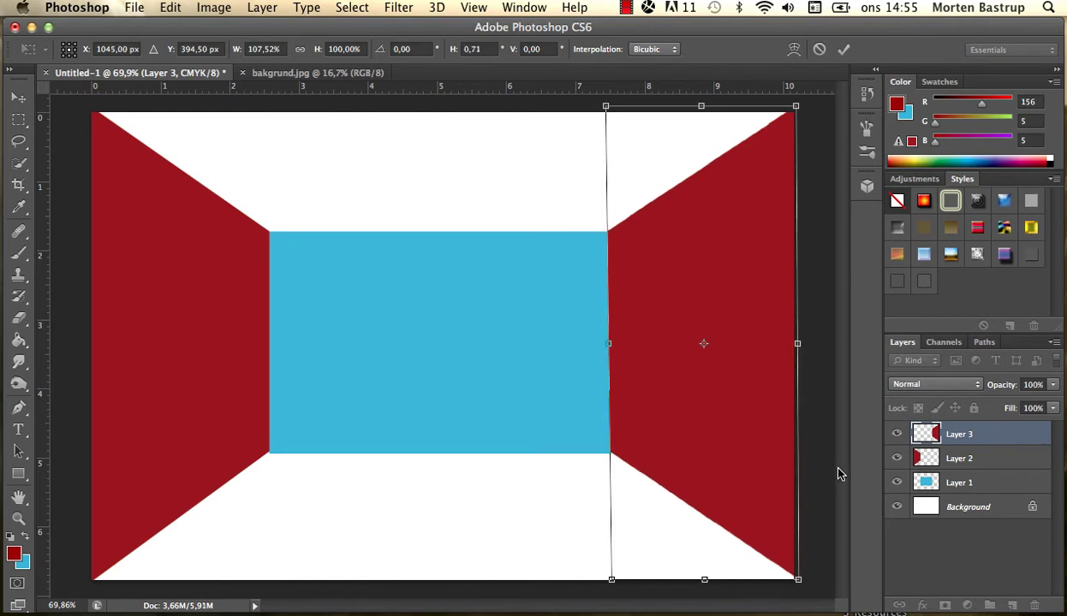
pyautogui.press('Down')
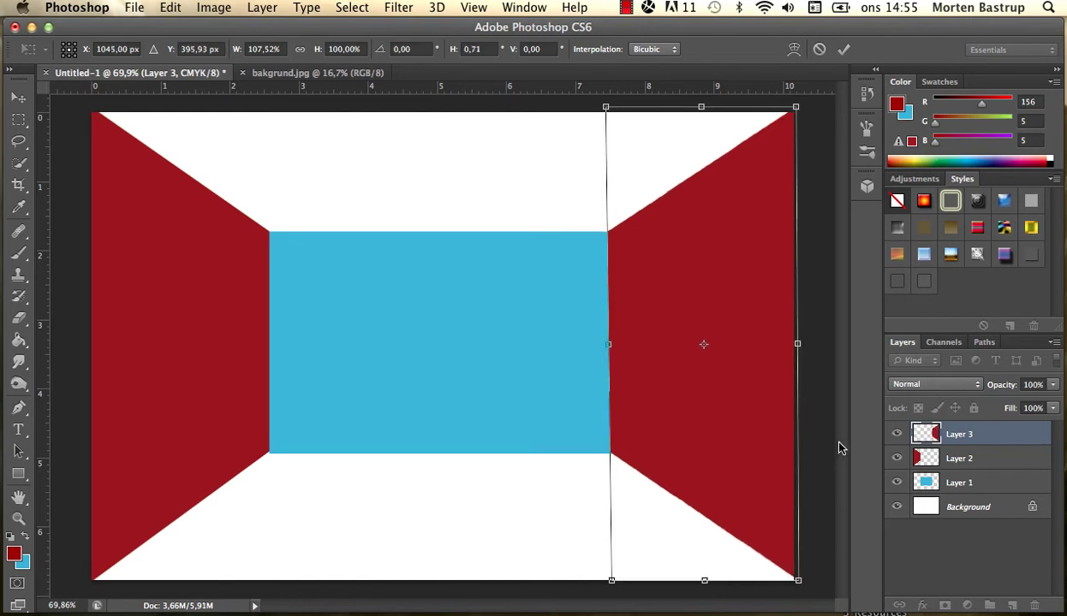
pyautogui.click(23, 101)
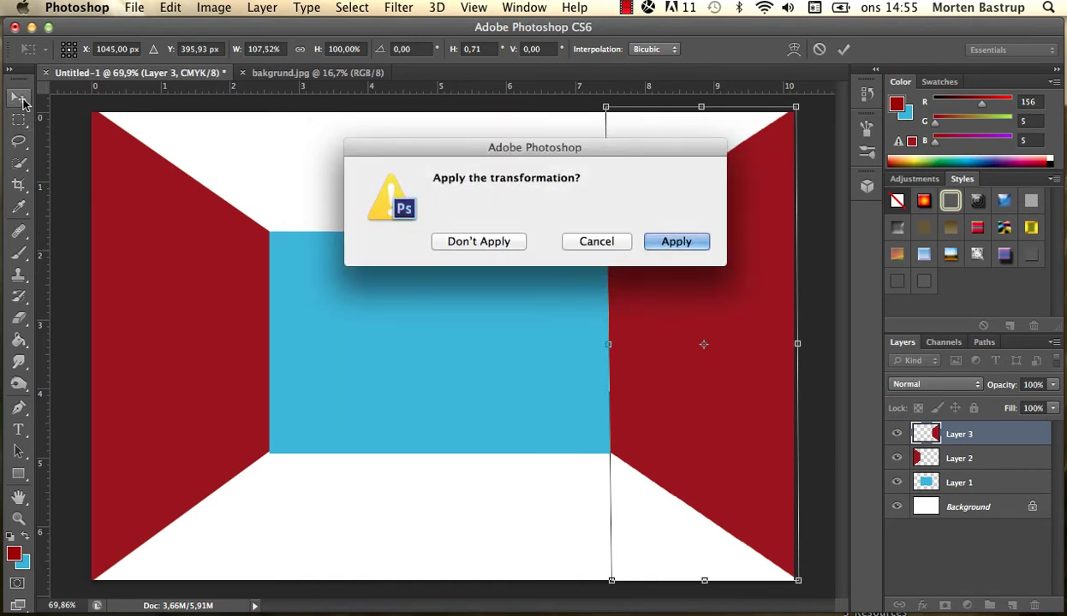
pyautogui.click(677, 241)
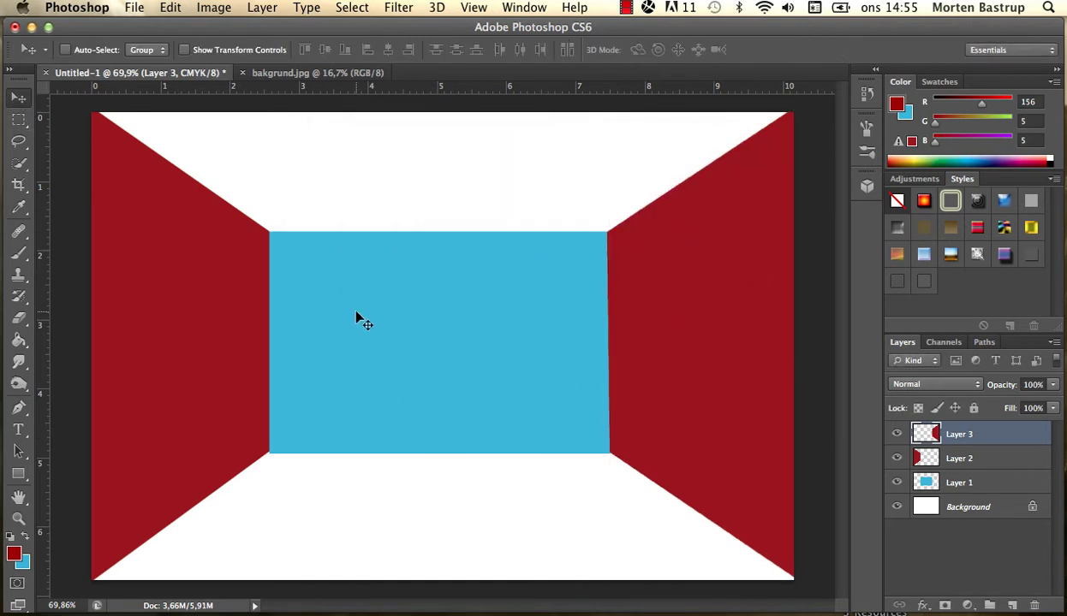
# Copy a rectangular area of the bakgrund.jpg wood texture, then return to Untitled-1.
pyautogui.click(291, 74)
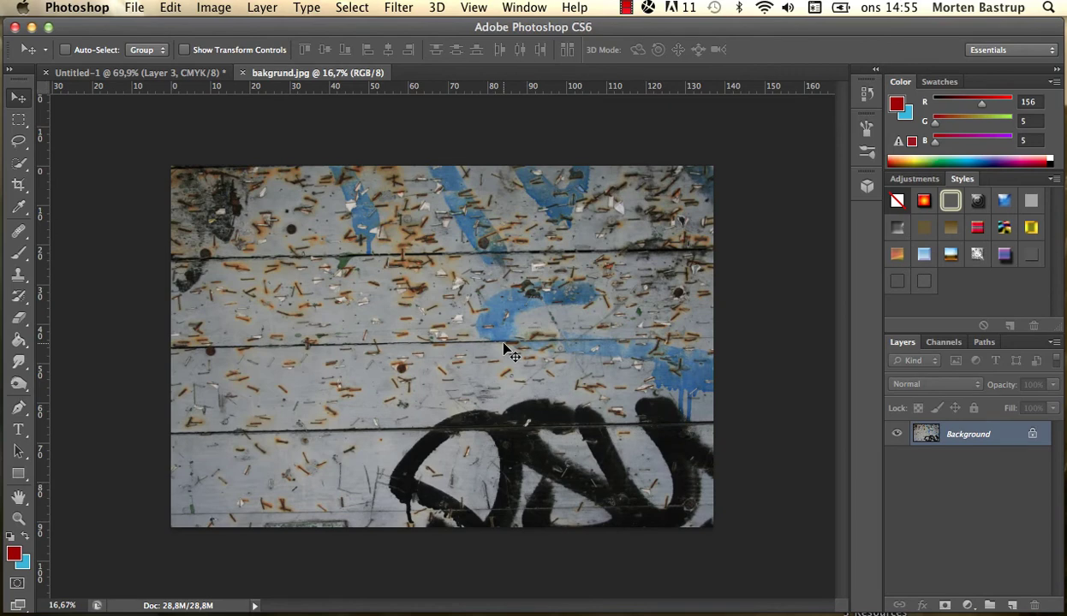
pyautogui.click(19, 121)
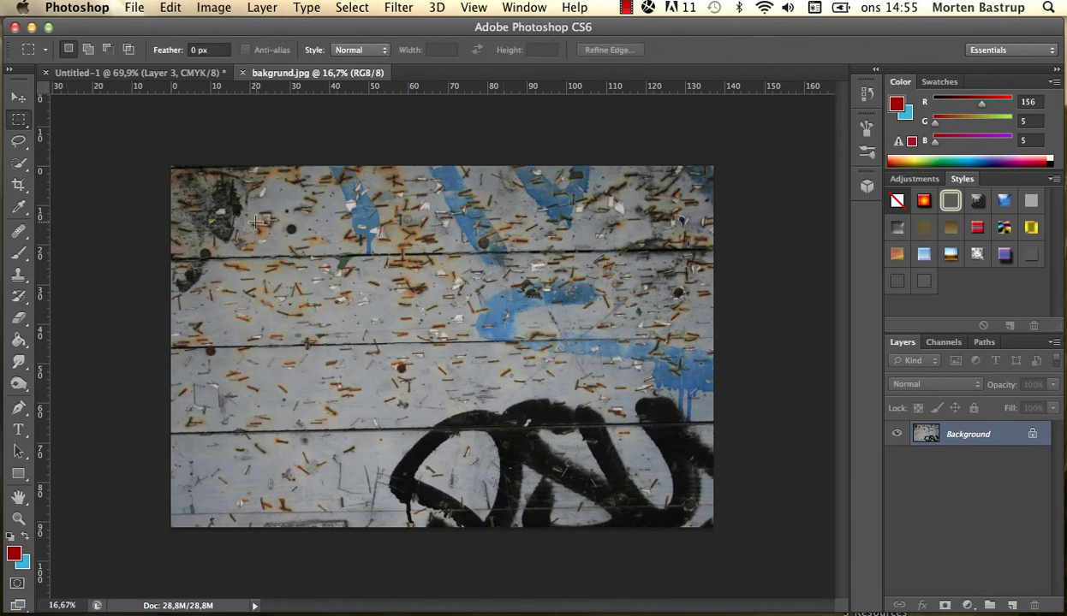
pyautogui.moveTo(257, 221)
pyautogui.mouseDown()
pyautogui.moveTo(646, 462)
pyautogui.moveTo(643, 486)
pyautogui.mouseUp()
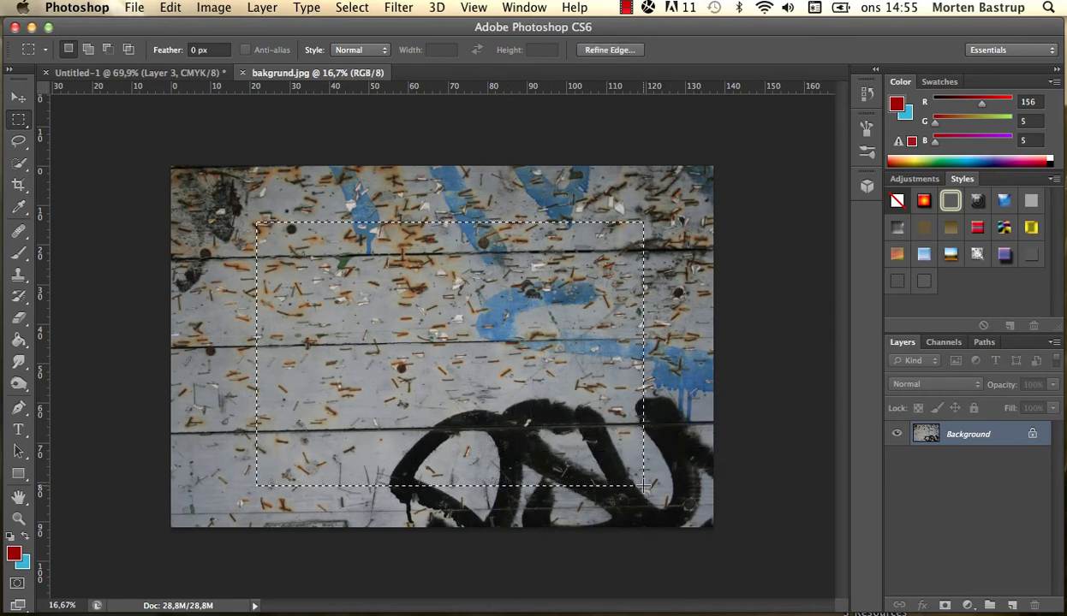
pyautogui.press('super+c')
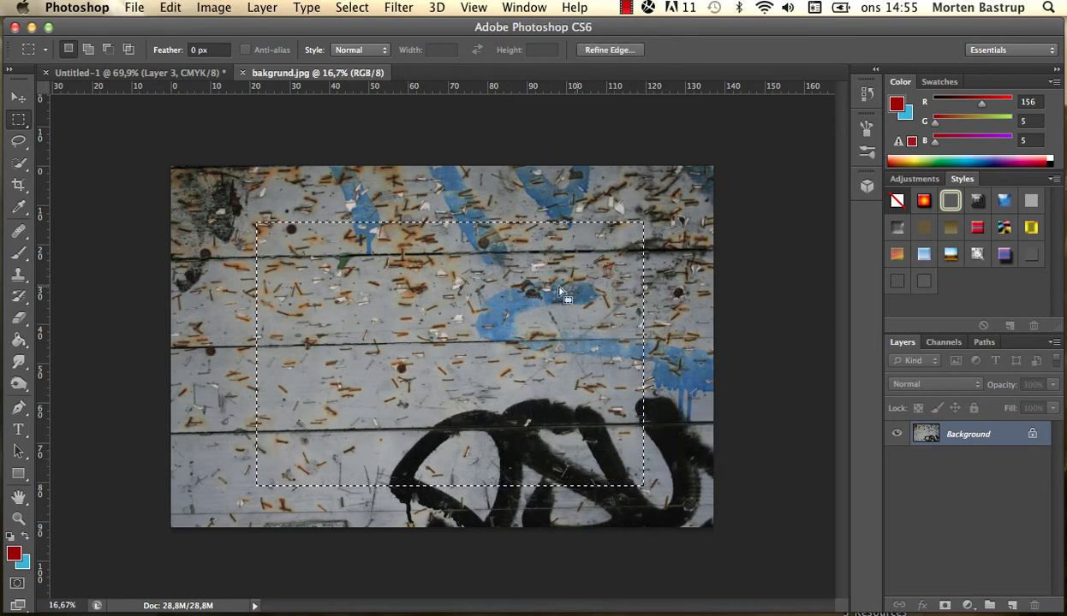
pyautogui.click(155, 75)
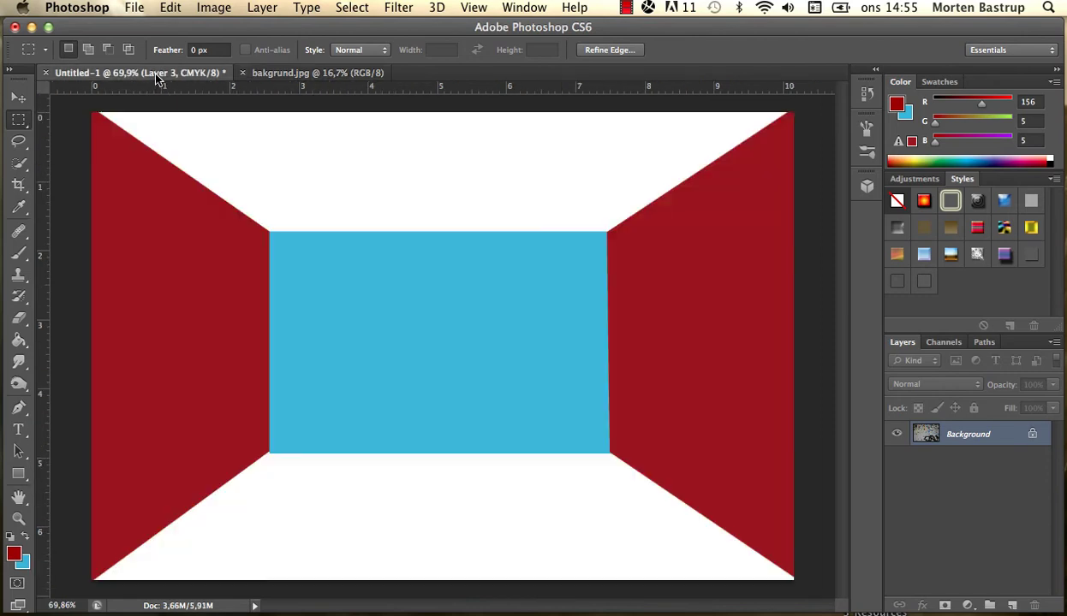
# Paste the copied wood texture onto a new Layer 4.
pyautogui.click(1012, 606)
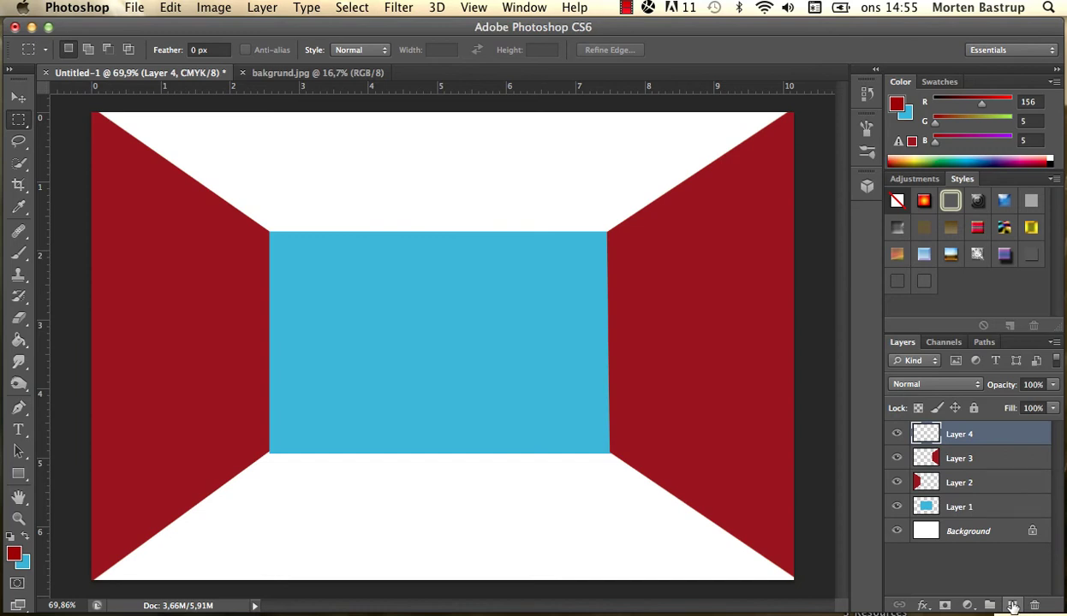
pyautogui.press('super+v')
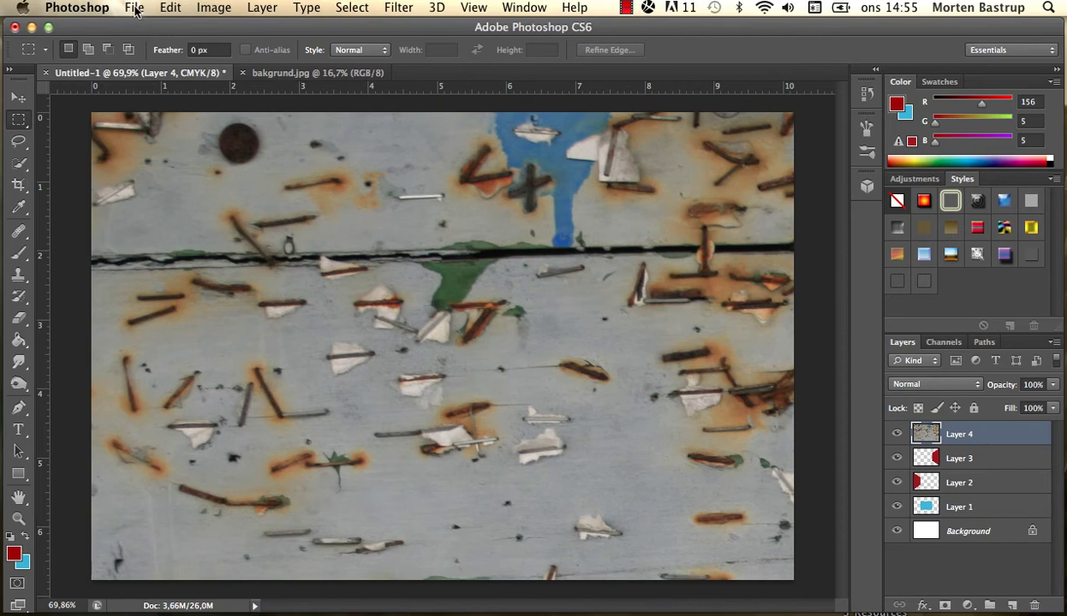
# Scale the Layer 4 wood texture down to about 43% and apply the transform.
pyautogui.click(172, 9)
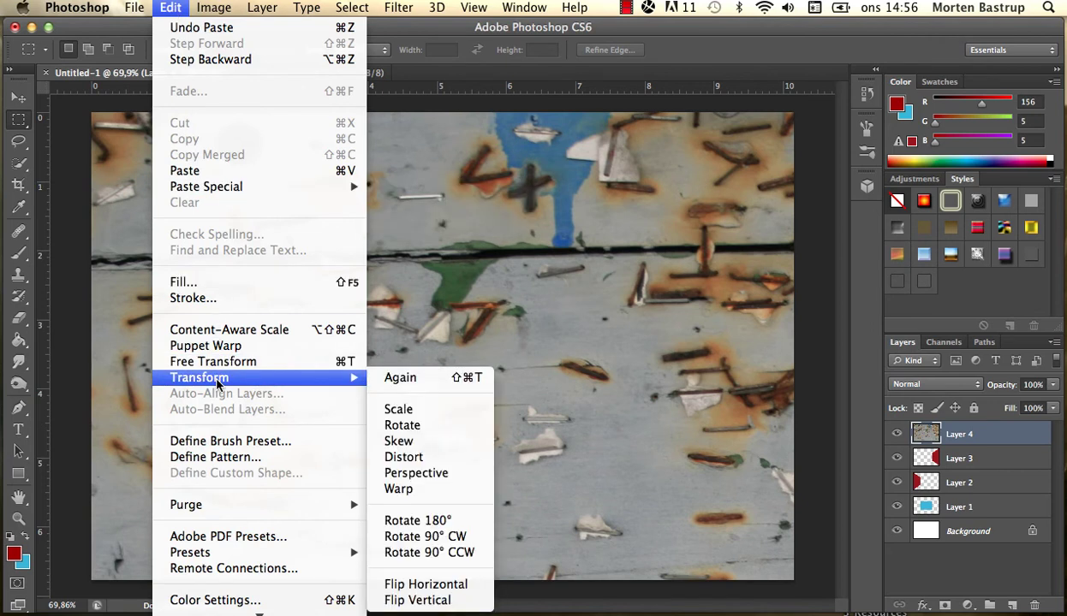
pyautogui.moveTo(199, 378)
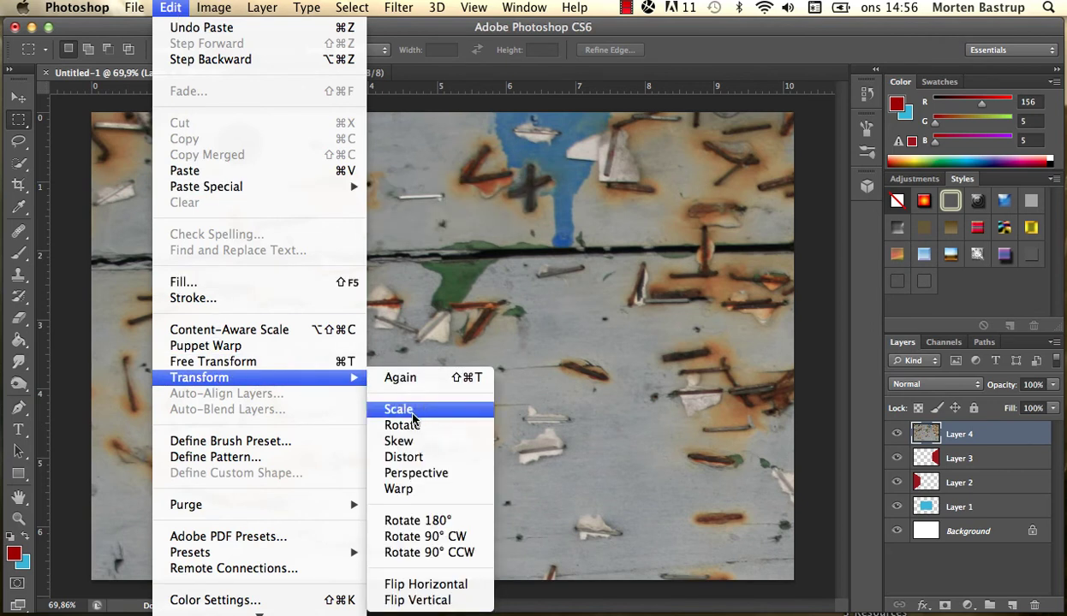
pyautogui.click(413, 476)
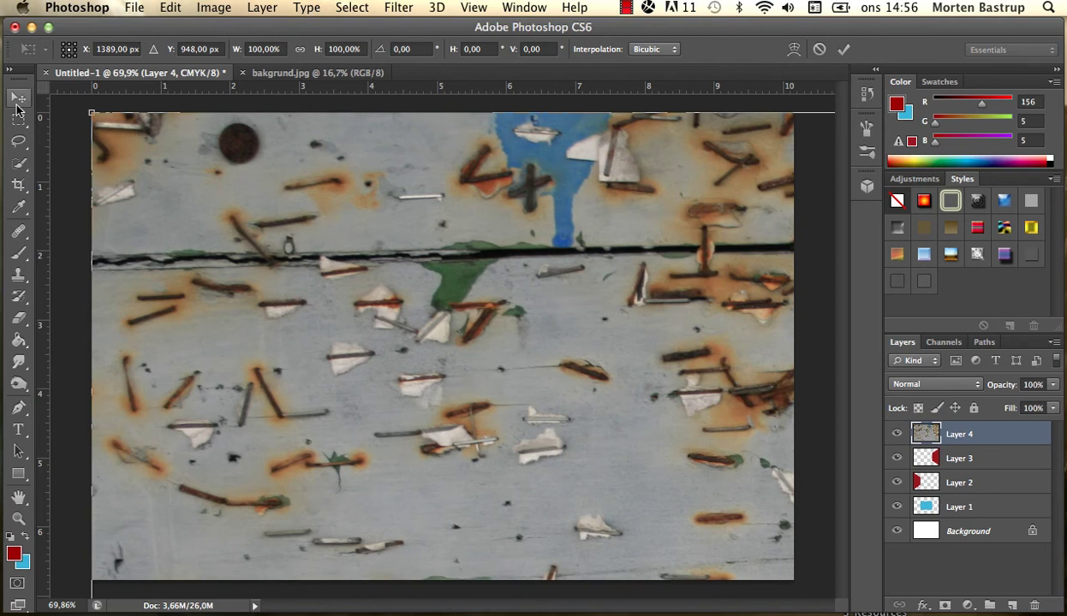
pyautogui.press('Return')
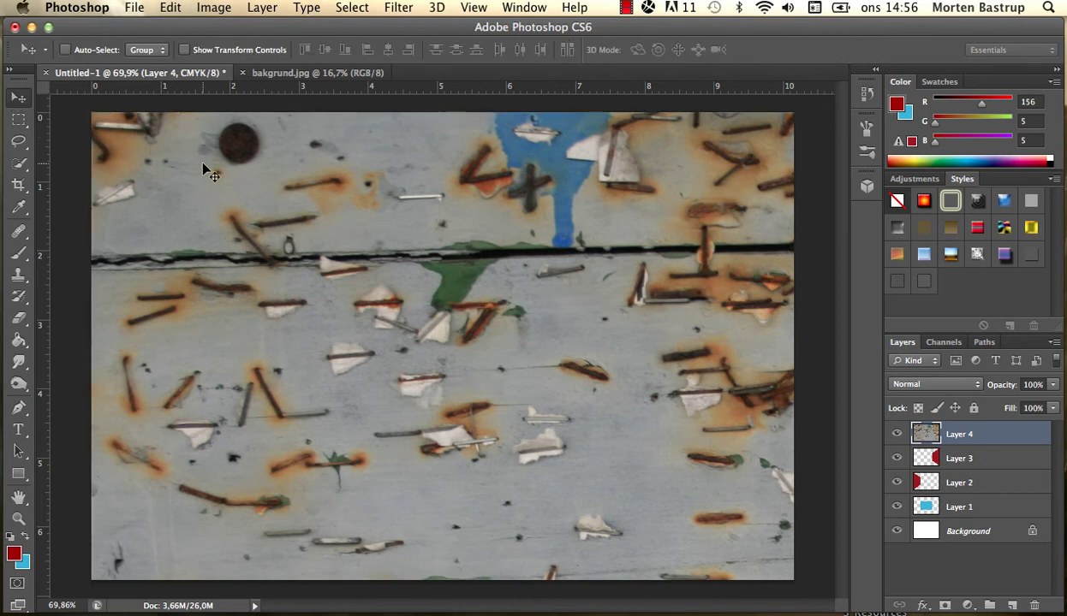
pyautogui.click(171, 7)
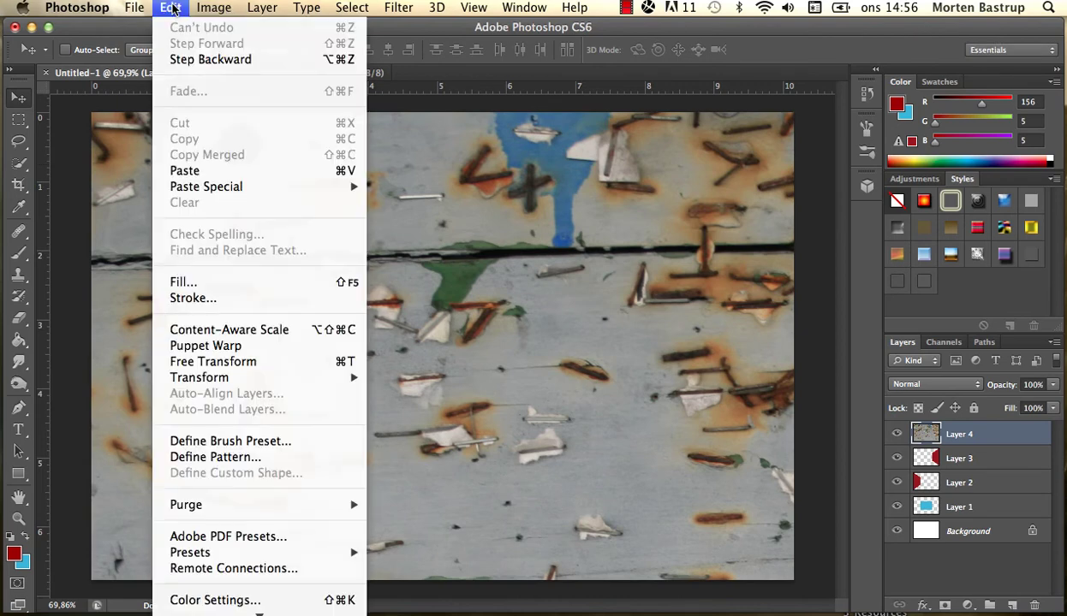
pyautogui.moveTo(200, 378)
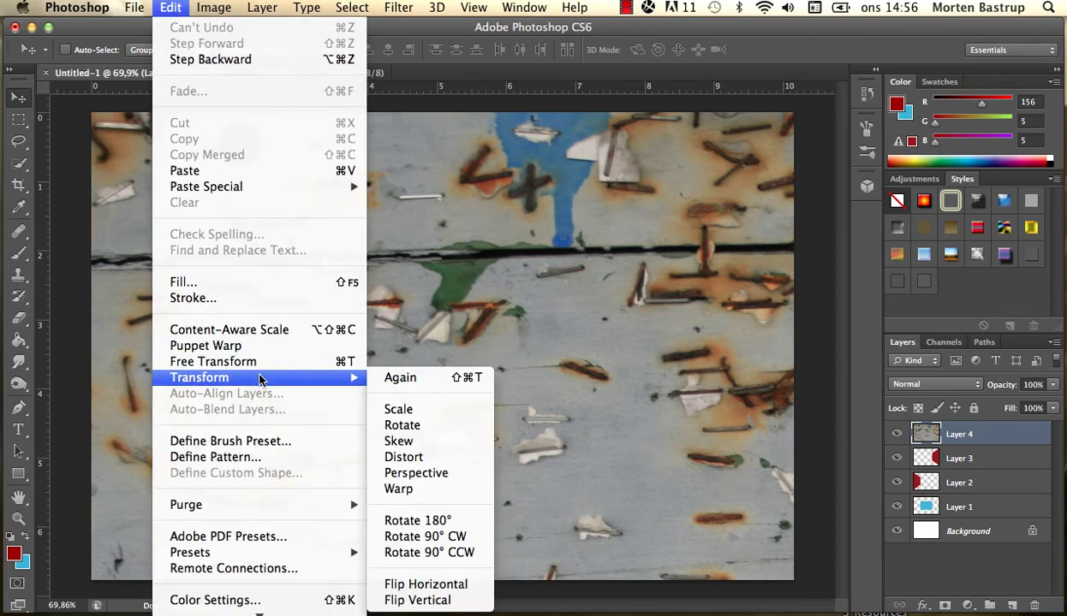
pyautogui.click(399, 410)
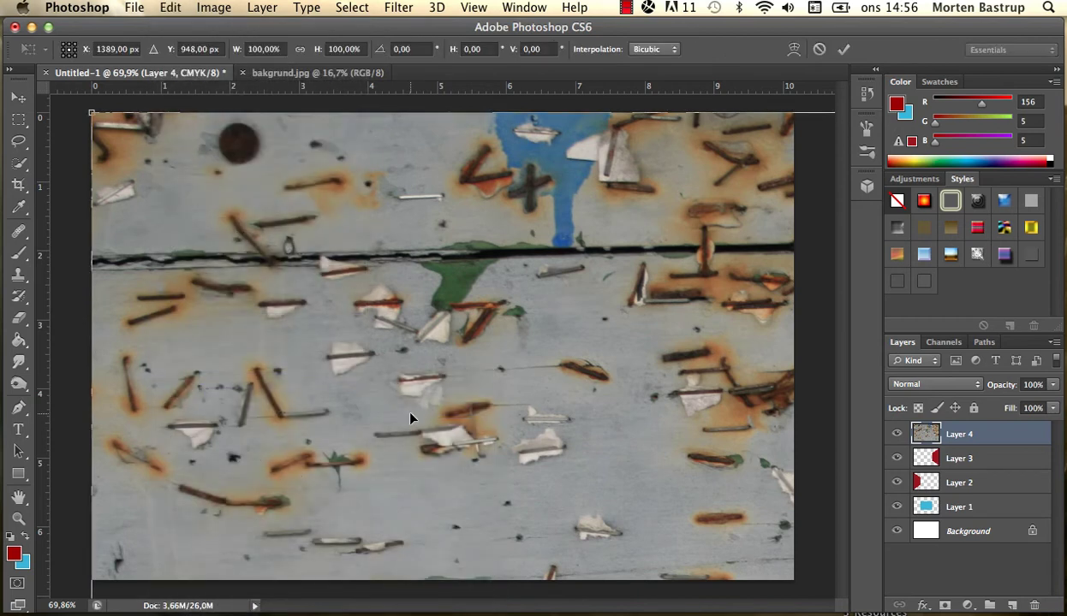
pyautogui.hotkey('ctrl', '-')
pyautogui.hotkey('ctrl', '-')
pyautogui.hotkey('ctrl', '-')
pyautogui.hotkey('ctrl', '-')
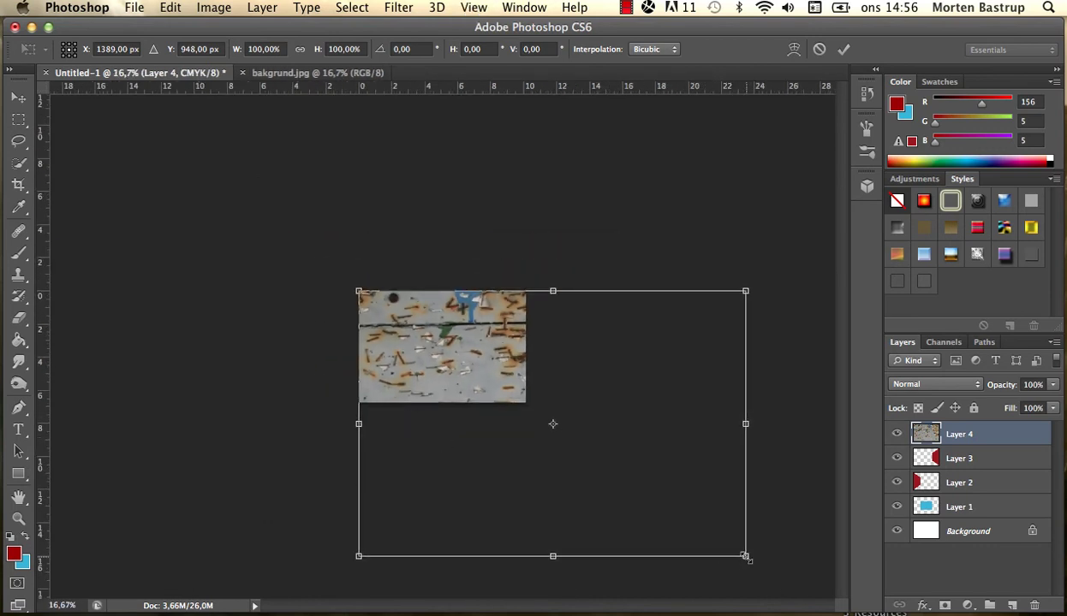
pyautogui.moveTo(746, 557)
pyautogui.mouseDown()
pyautogui.moveTo(612, 460)
pyautogui.moveTo(493, 431)
pyautogui.moveTo(544, 418)
pyautogui.moveTo(525, 403)
pyautogui.mouseUp()
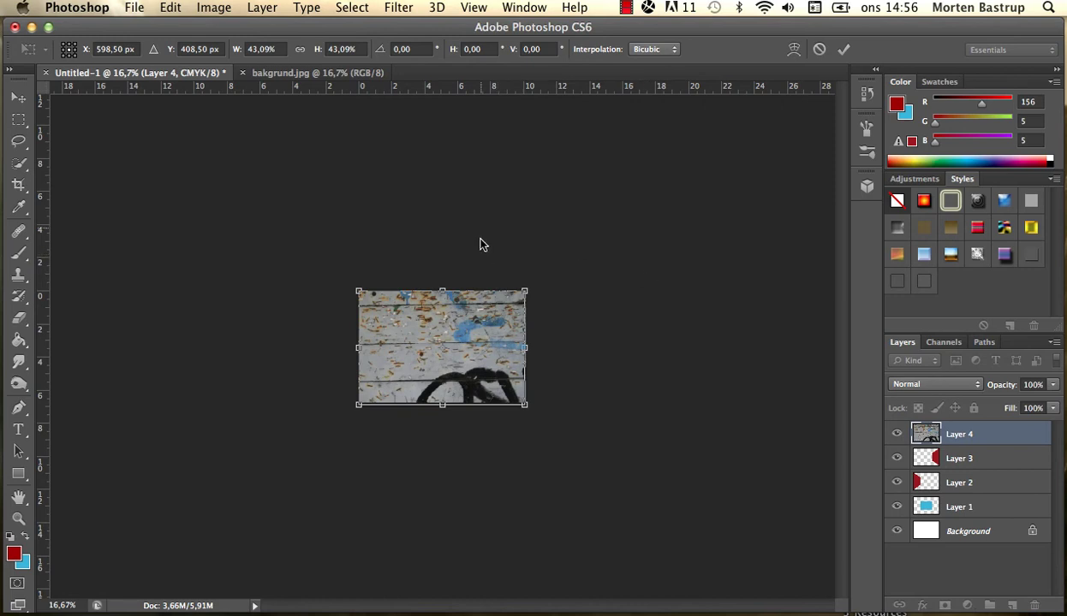
pyautogui.click(19, 97)
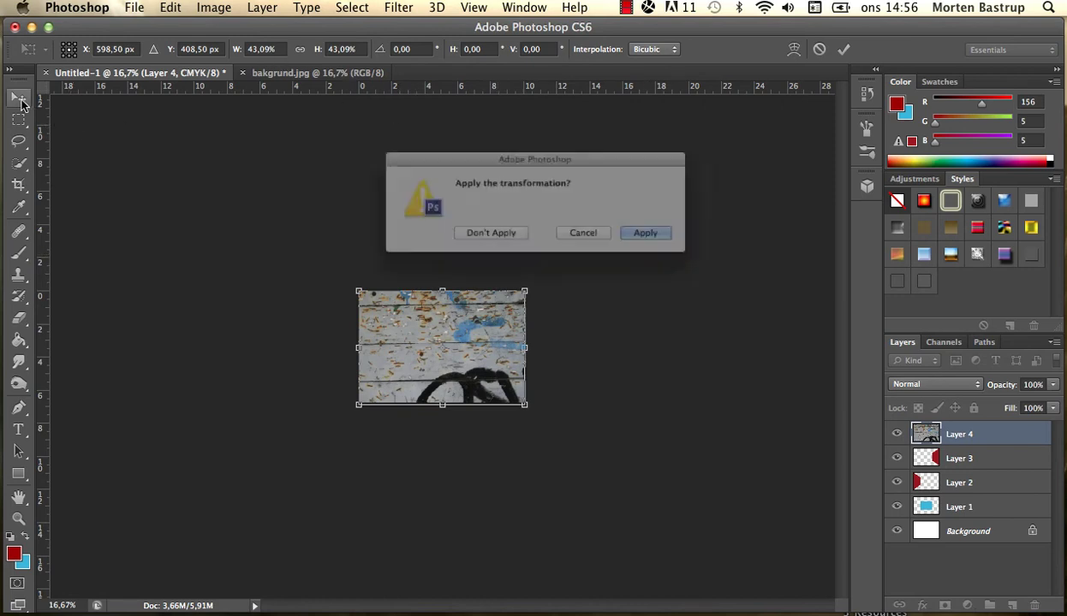
pyautogui.click(663, 244)
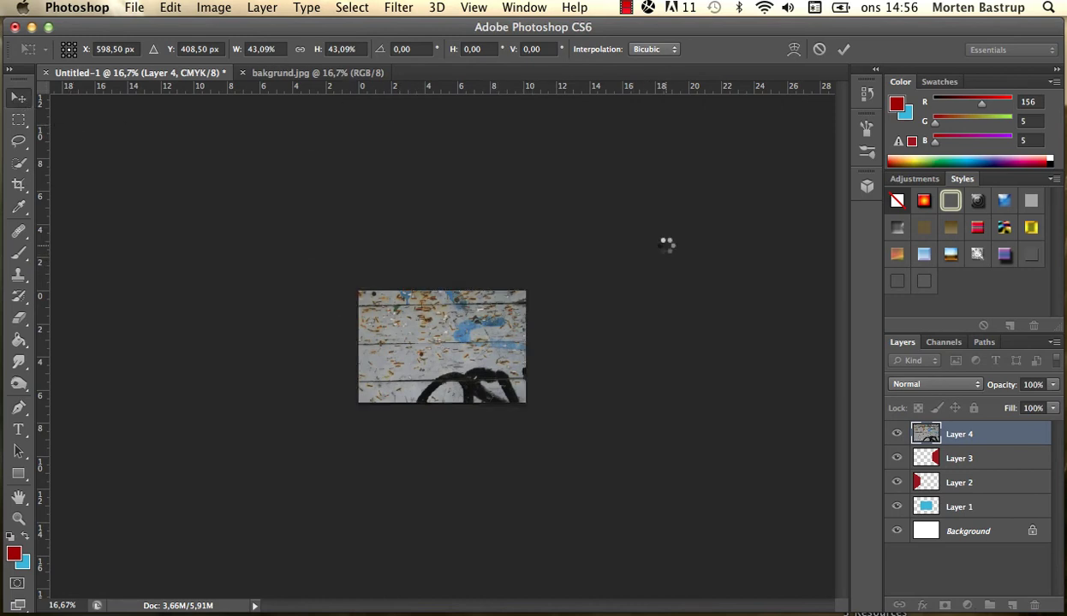
pyautogui.press('super+plus')
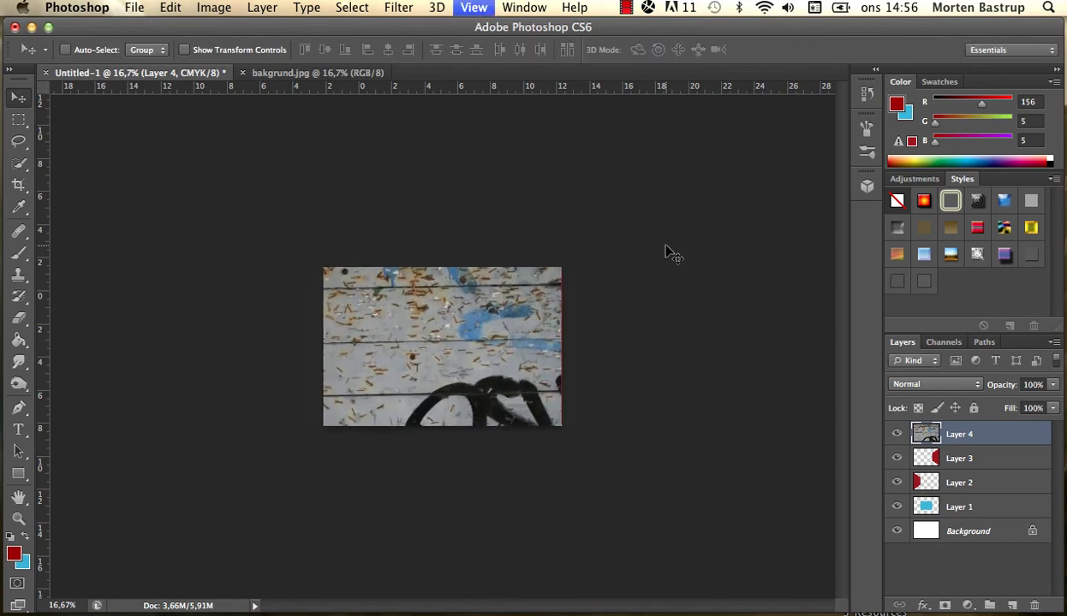
pyautogui.press('super+plus')
pyautogui.press('super+plus')
pyautogui.press('super+plus')
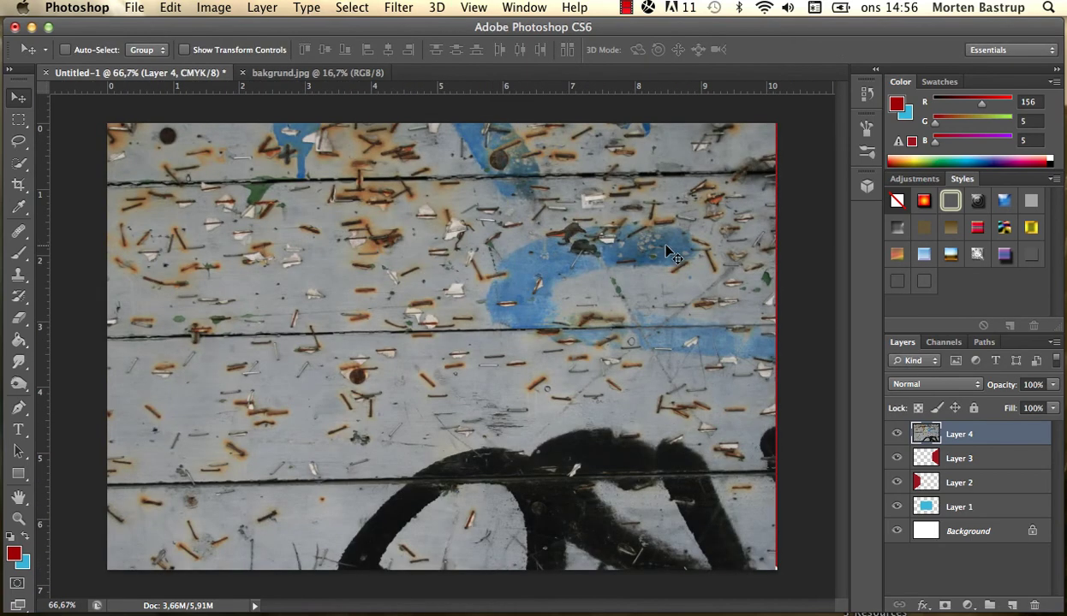
# Distort the wood texture in perspective into a trapezoid narrowing toward the back wall.
pyautogui.click(208, 10)
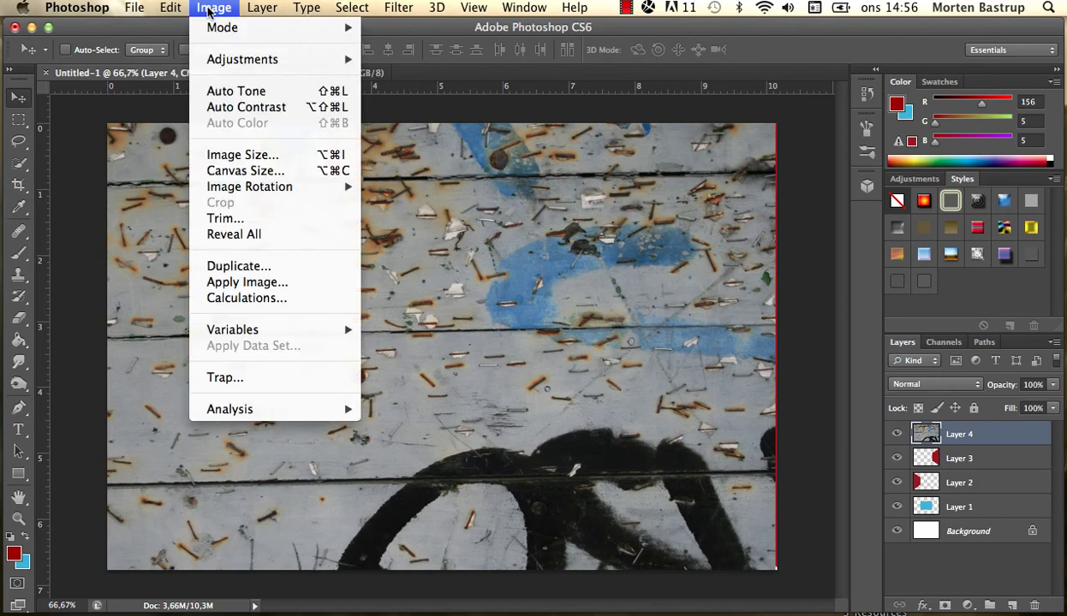
pyautogui.moveTo(199, 378)
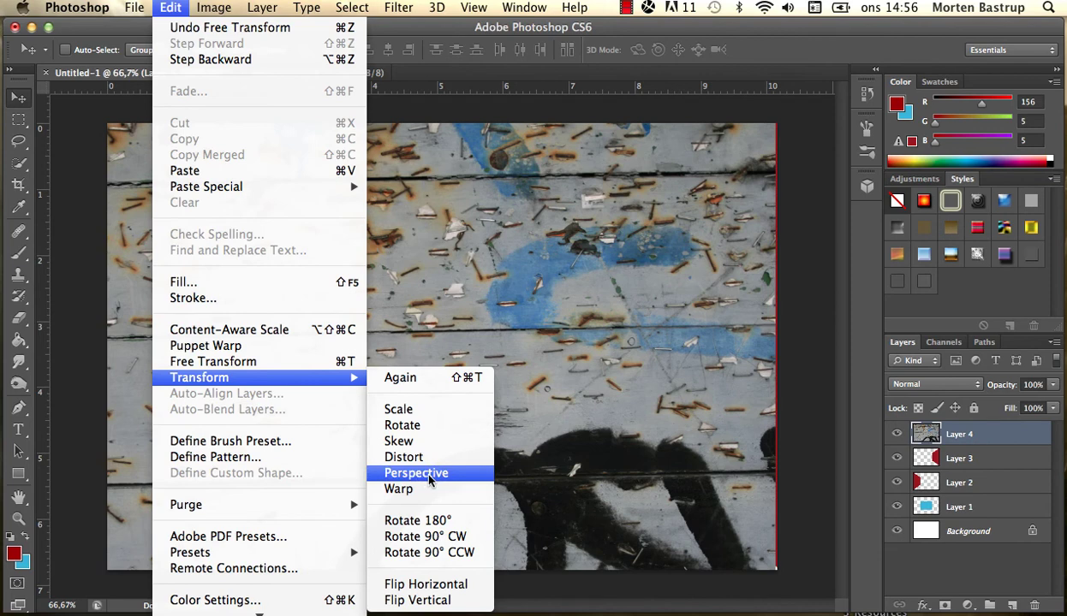
pyautogui.click(416, 474)
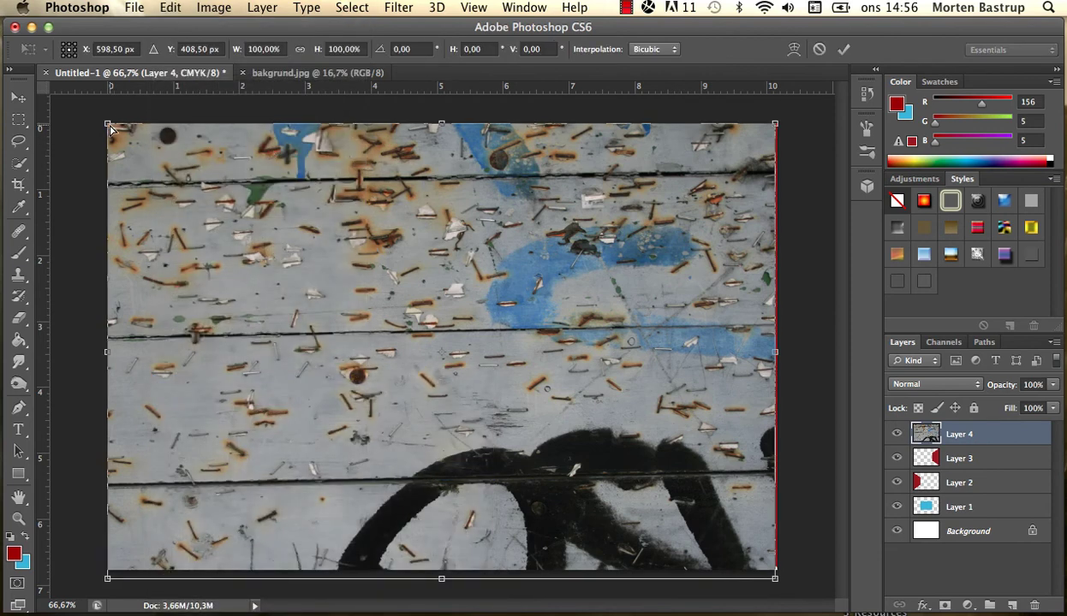
pyautogui.moveTo(108, 127); pyautogui.dragTo(302, 161)
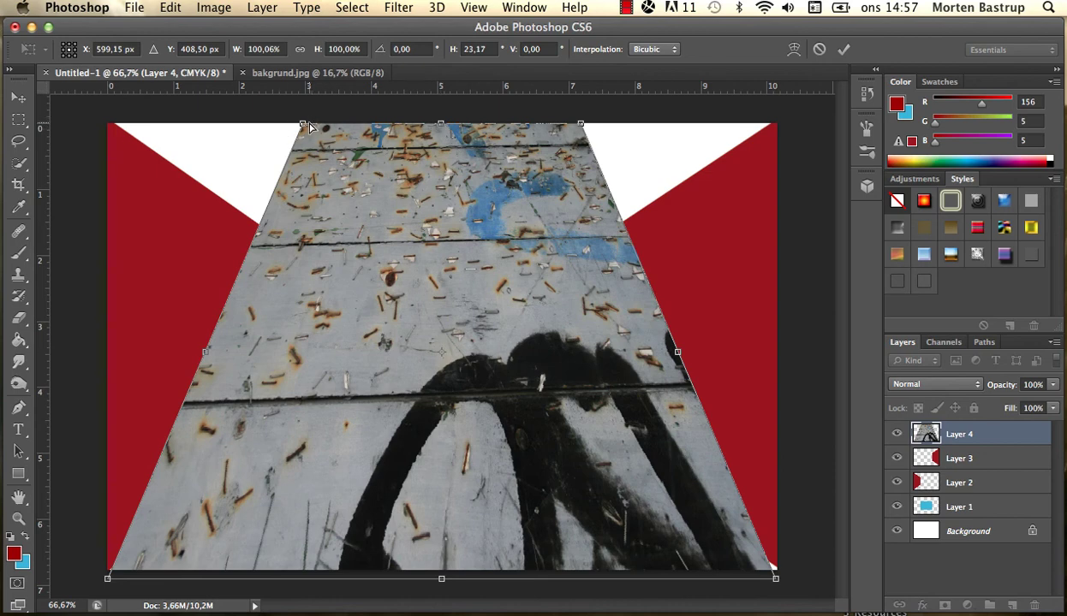
pyautogui.moveTo(303, 127); pyautogui.dragTo(262, 261)
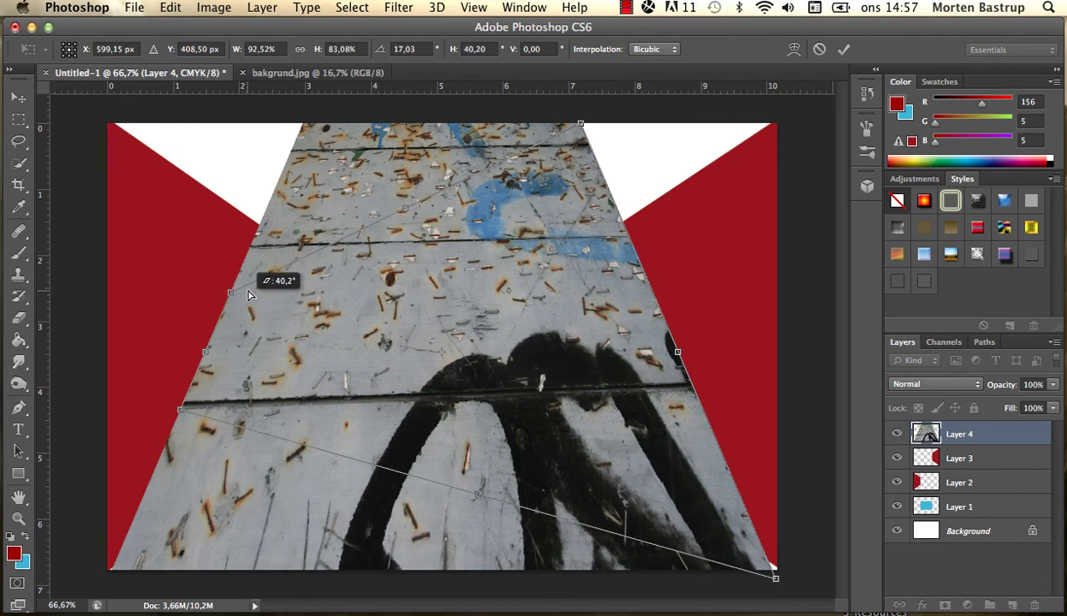
pyautogui.moveTo(262, 261); pyautogui.dragTo(259, 270)
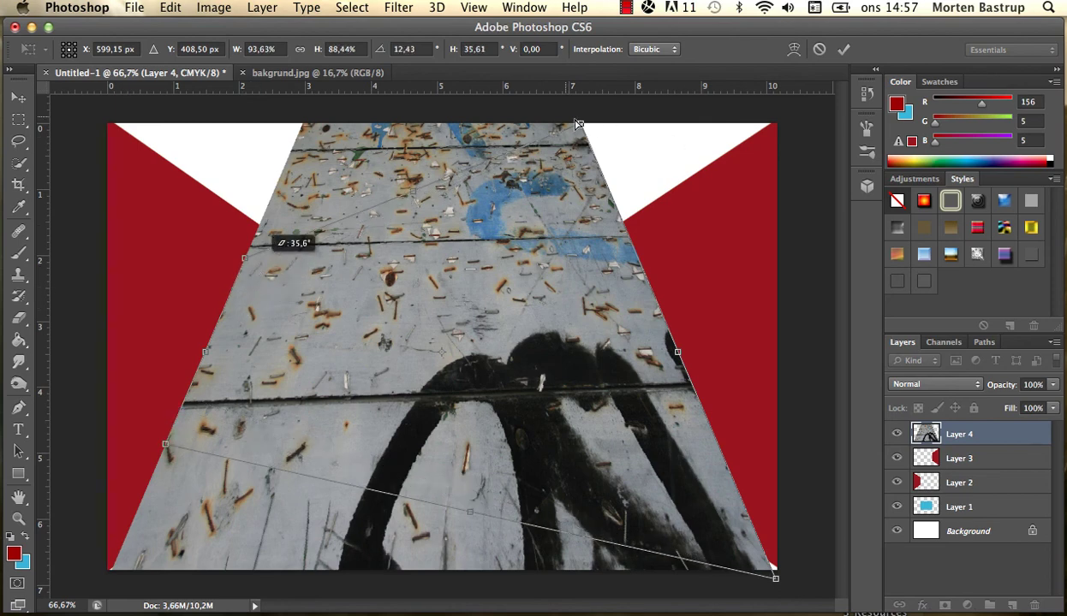
pyautogui.moveTo(580, 127); pyautogui.dragTo(639, 232)
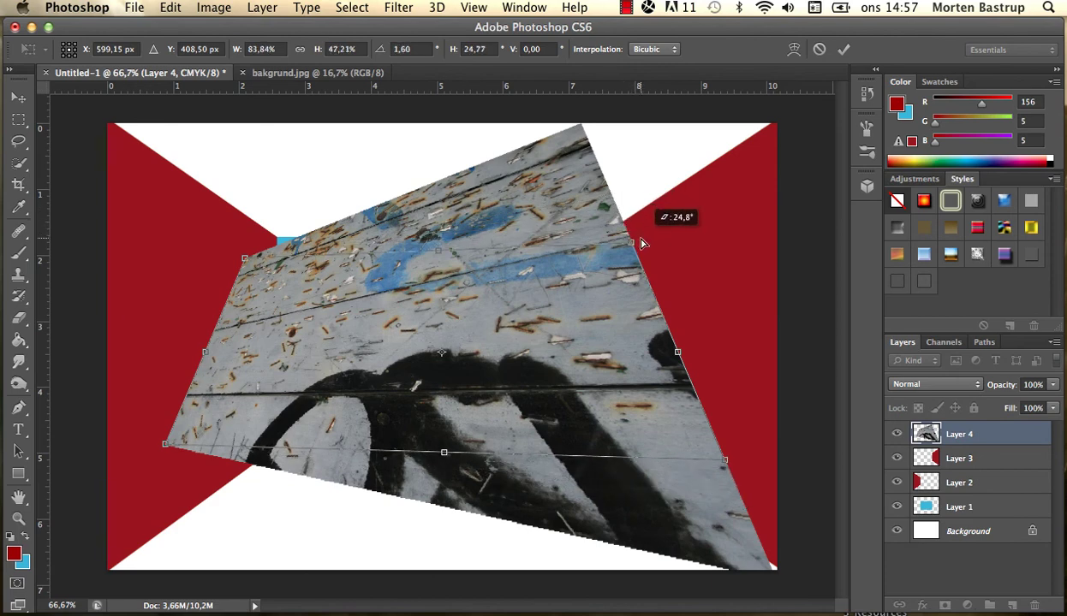
pyautogui.moveTo(641, 237); pyautogui.dragTo(632, 245)
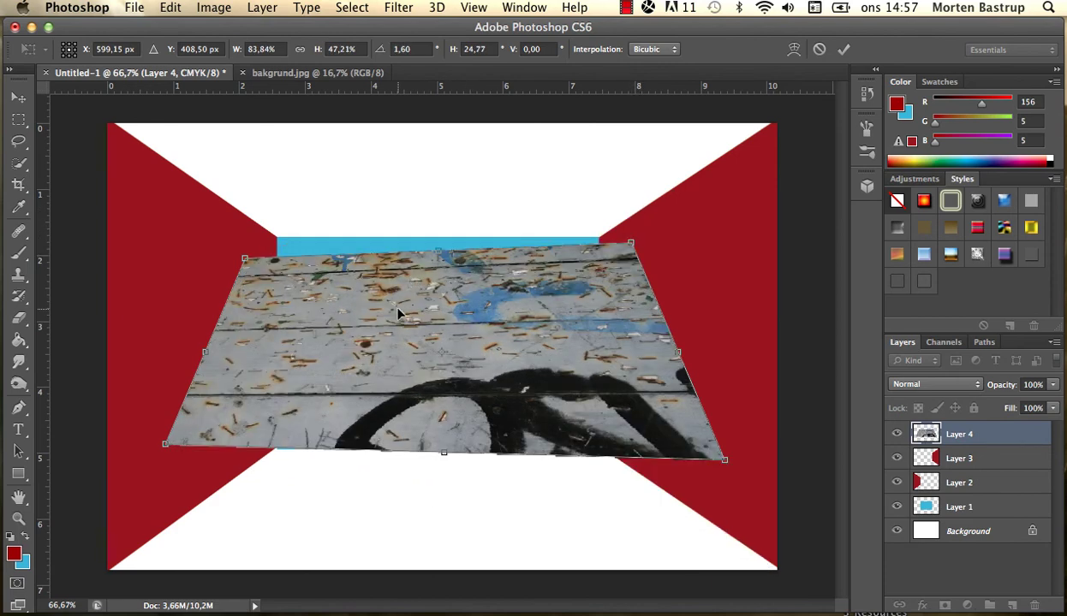
pyautogui.moveTo(397, 310)
pyautogui.mouseDown()
pyautogui.moveTo(406, 377)
pyautogui.moveTo(380, 421)
pyautogui.moveTo(343, 403)
pyautogui.mouseUp()
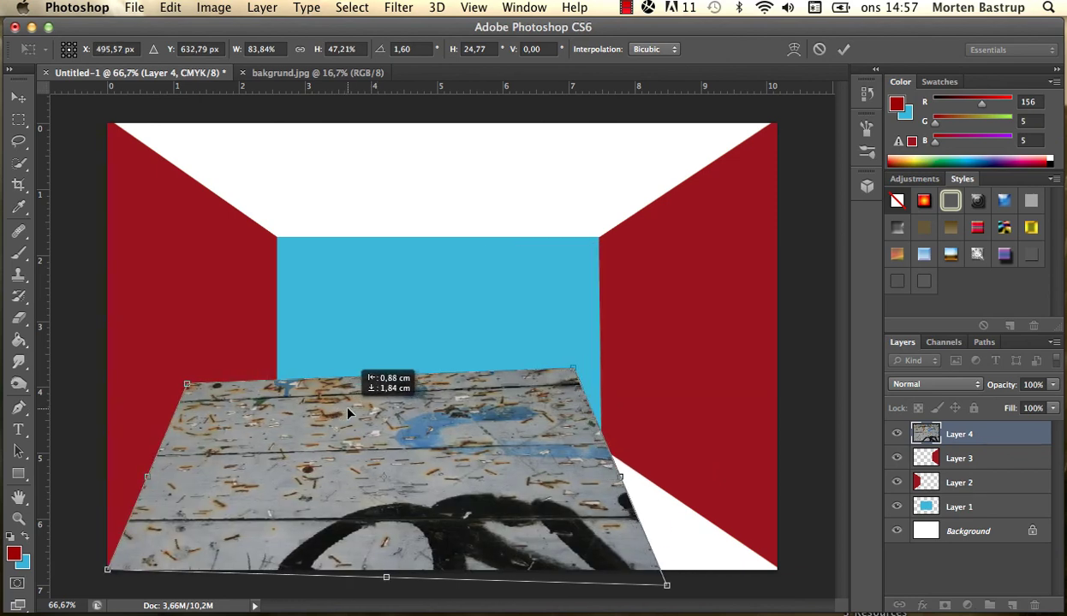
# Fine-tune the floor's bottom-right corner and apply its perspective transform.
pyautogui.moveTo(788, 573); pyautogui.dragTo(787, 571)
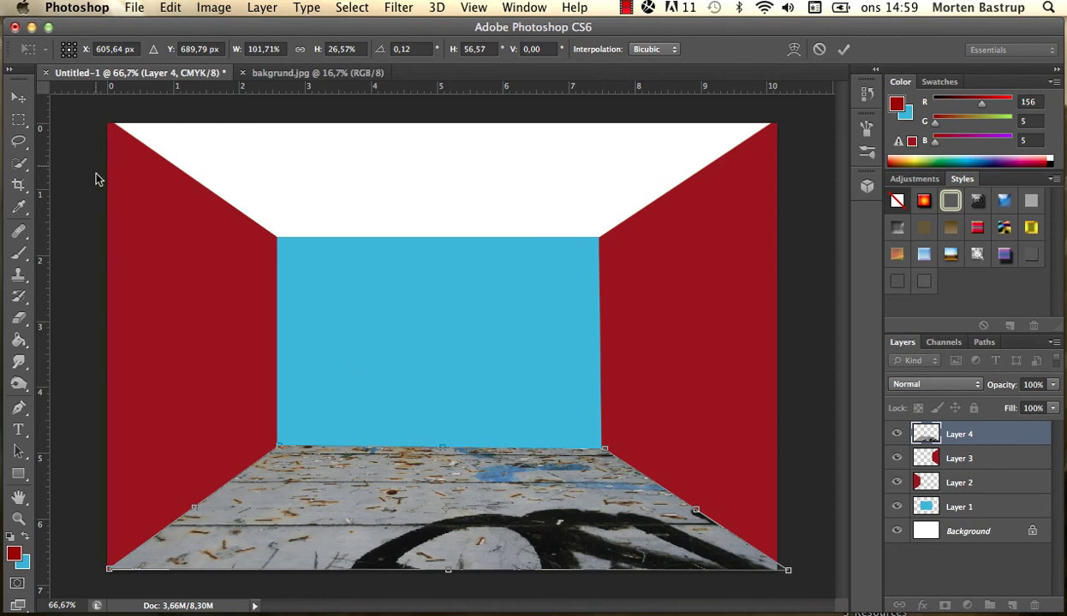
pyautogui.click(21, 101)
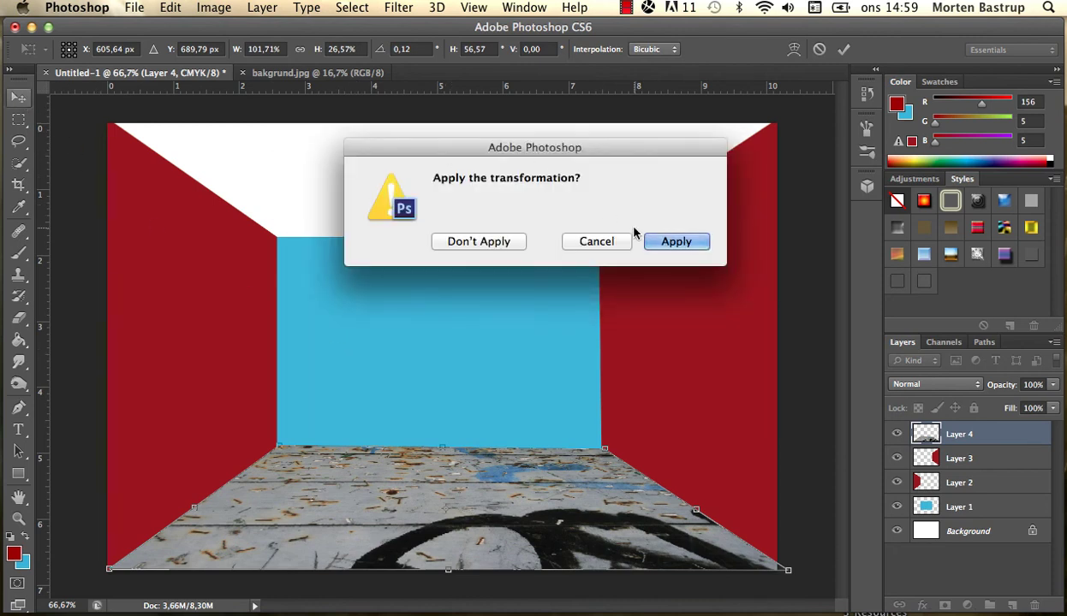
pyautogui.click(674, 243)
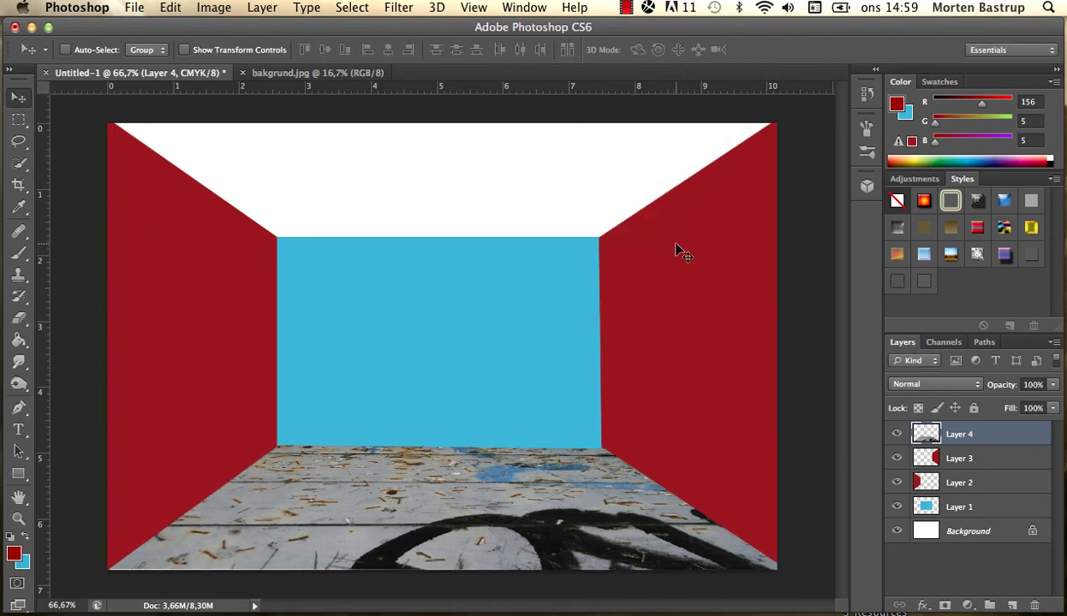